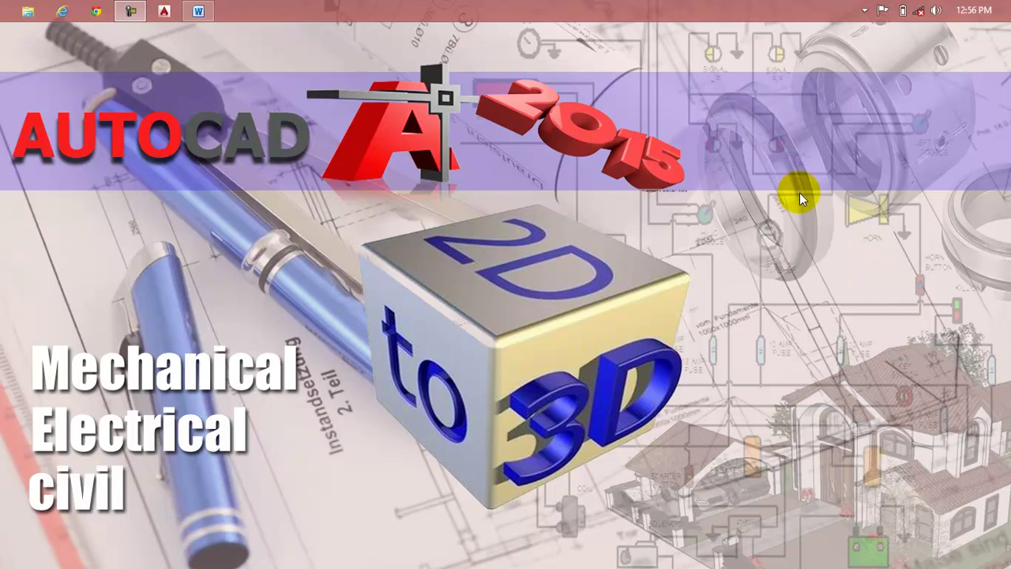
- Bring the Lesson 04 Word document to the front and close its window
click(198, 10)
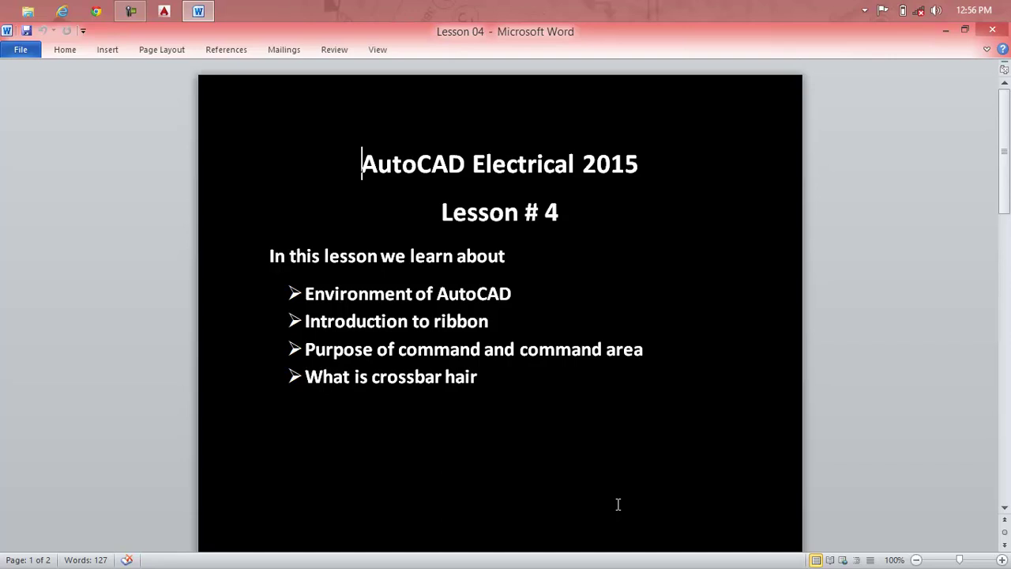
click(992, 30)
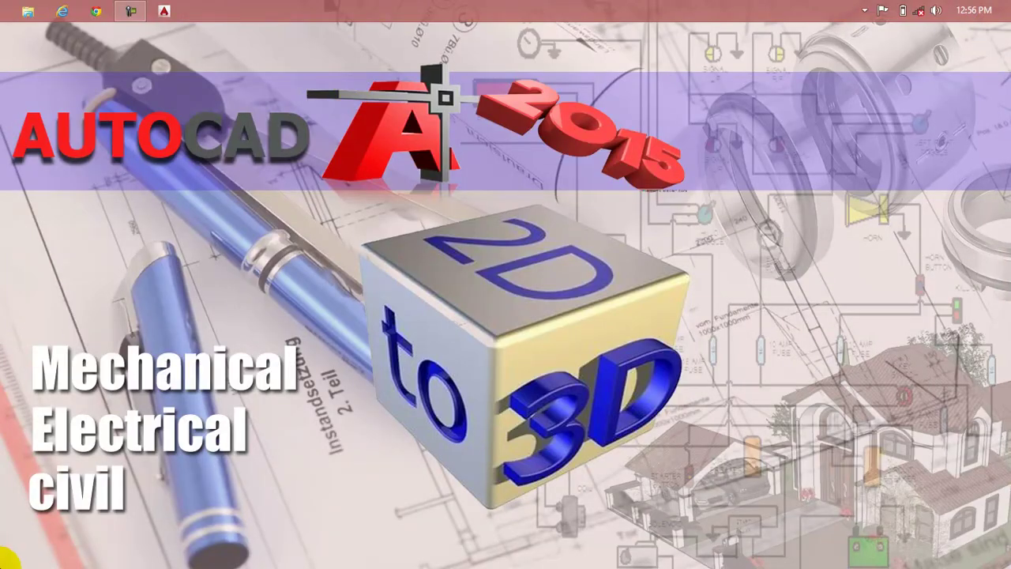
- Launch AutoCAD Electrical 2015 from its tile on the Windows Start screen
click(10, 555)
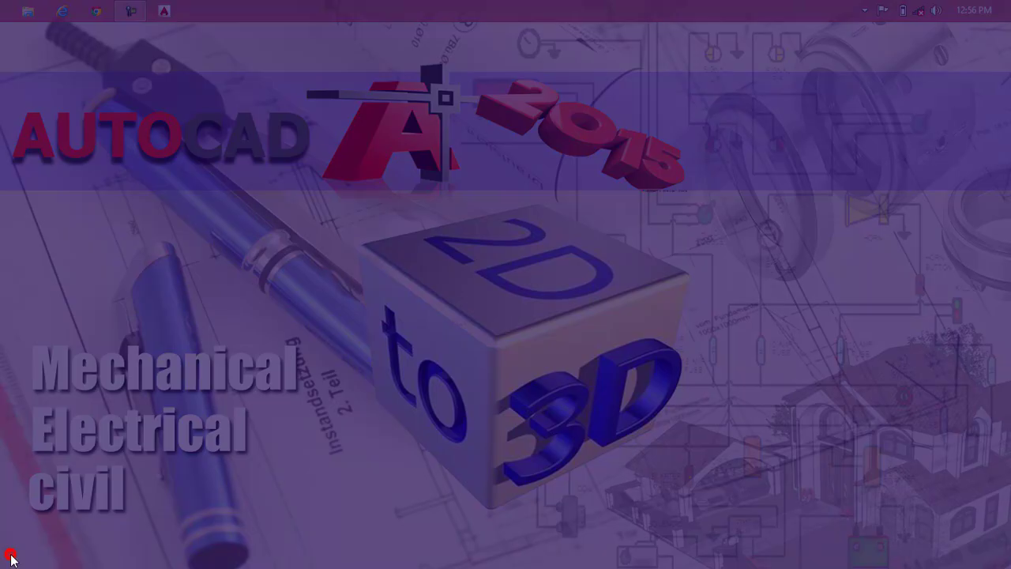
scroll(989, 343, down, 5)
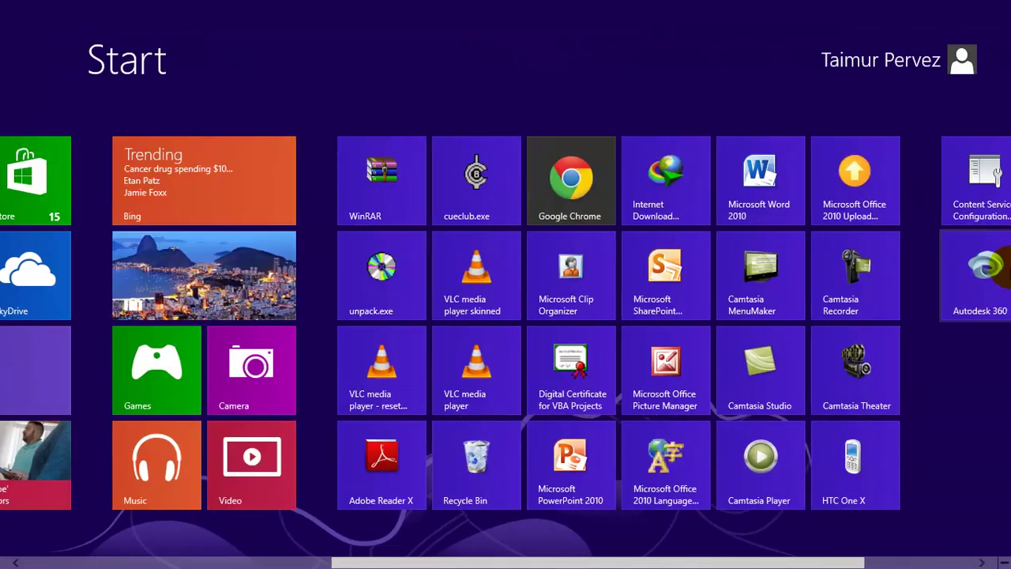
scroll(1000, 273, down, 2)
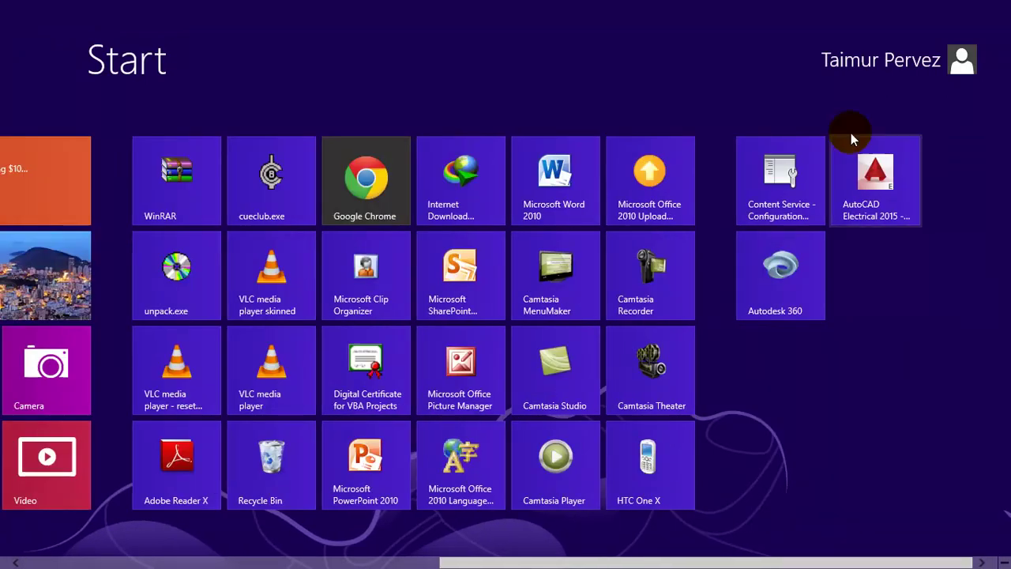
click(876, 181)
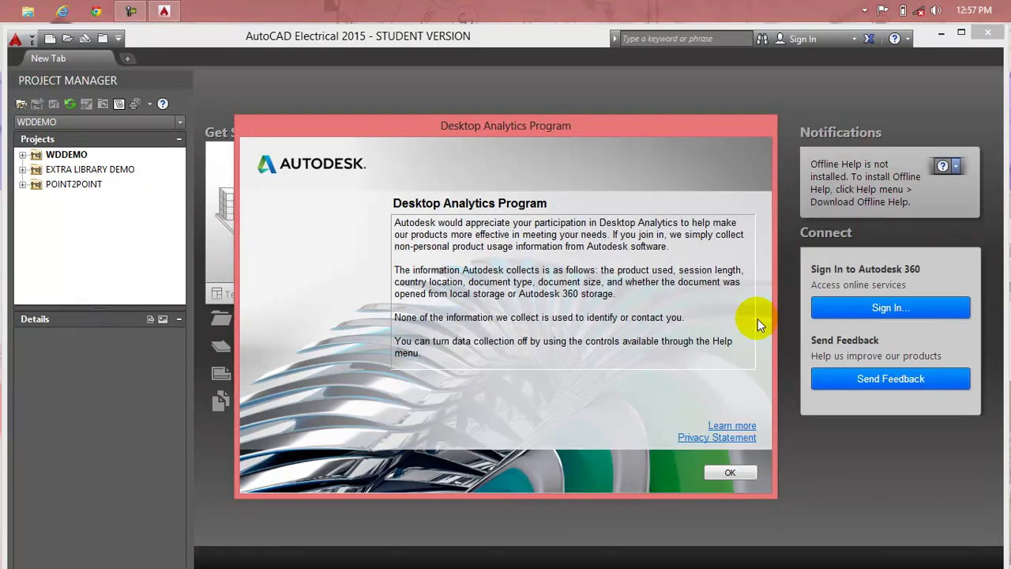
- Dismiss the analytics notice and open Demo02.dwg from EXTRA LIBRARY DEMO in Project Manager
click(727, 474)
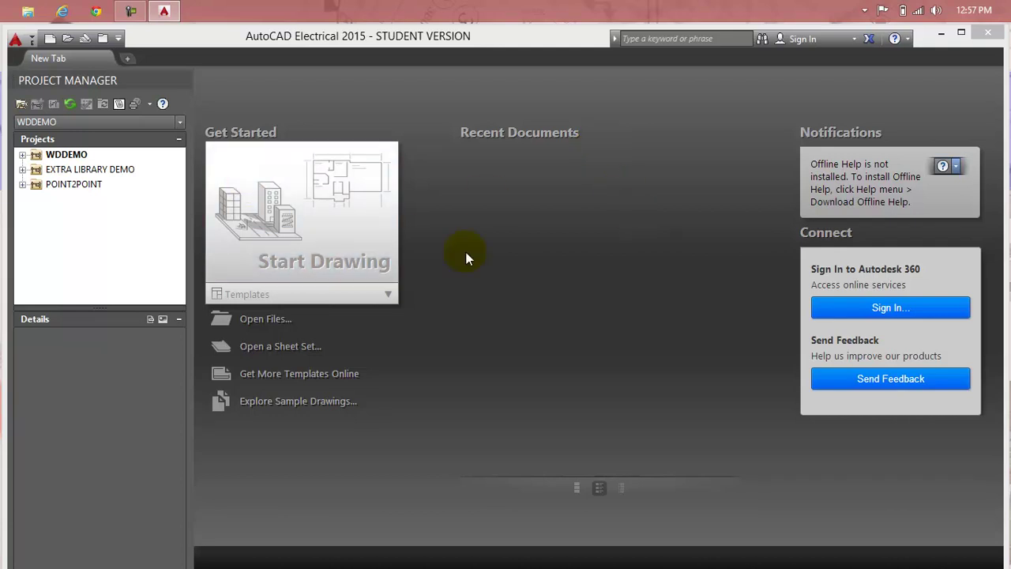
mouse_move(100, 81)
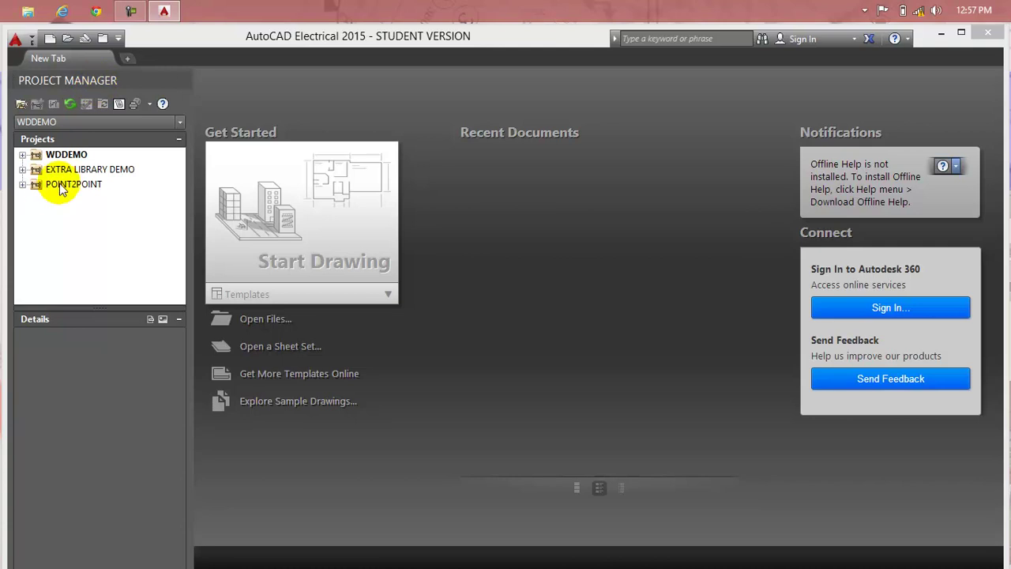
click(64, 192)
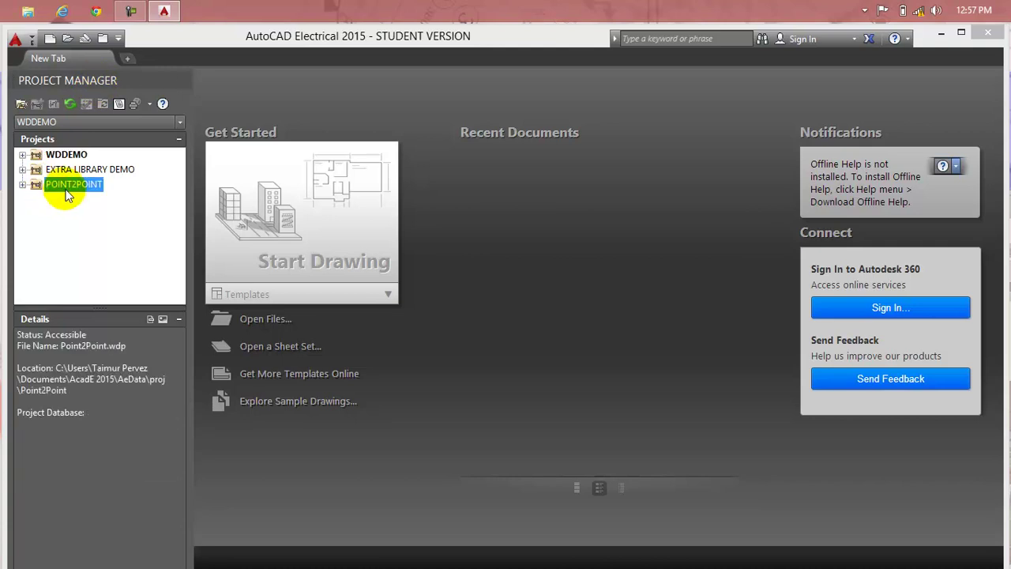
click(23, 185)
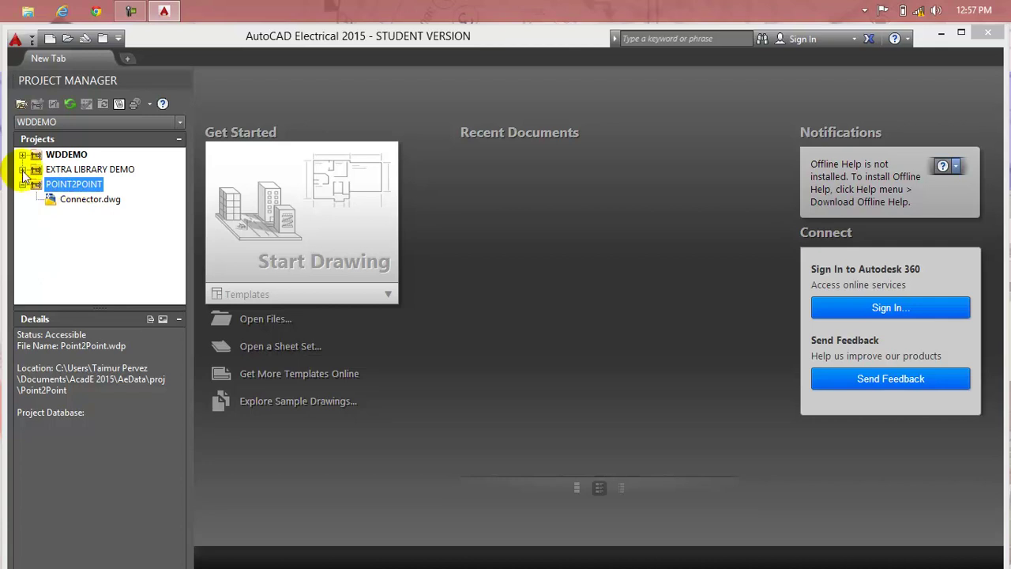
click(22, 170)
click(68, 185)
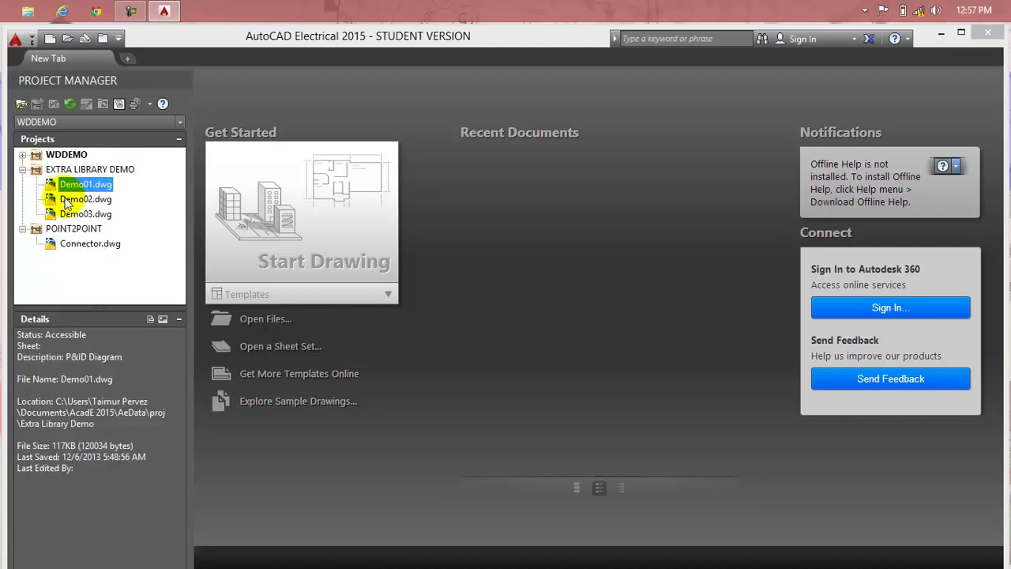
double_click(69, 200)
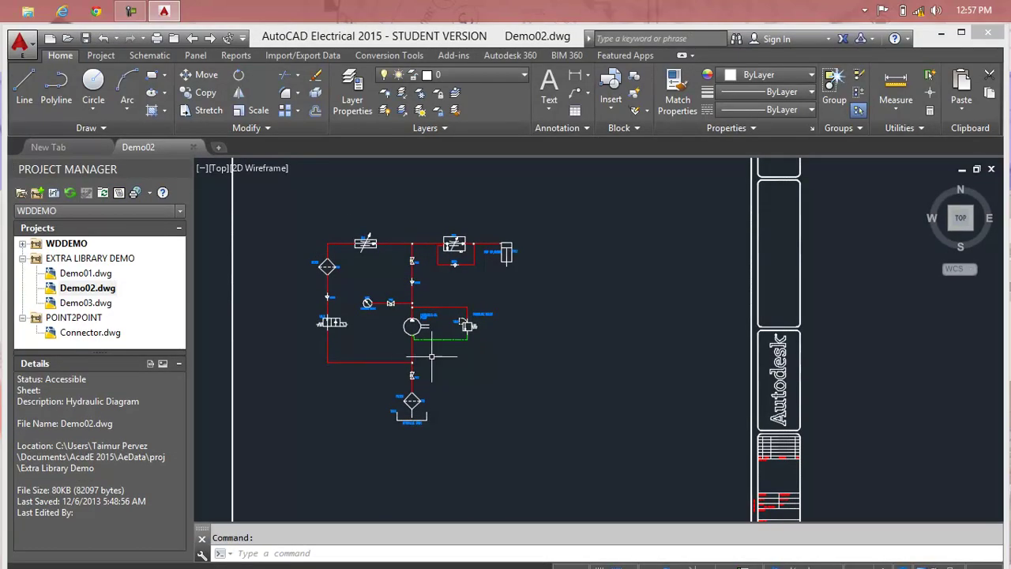
- Zoom out to show the full Demo02 sheet border, then start a real-time zoom
click(503, 379)
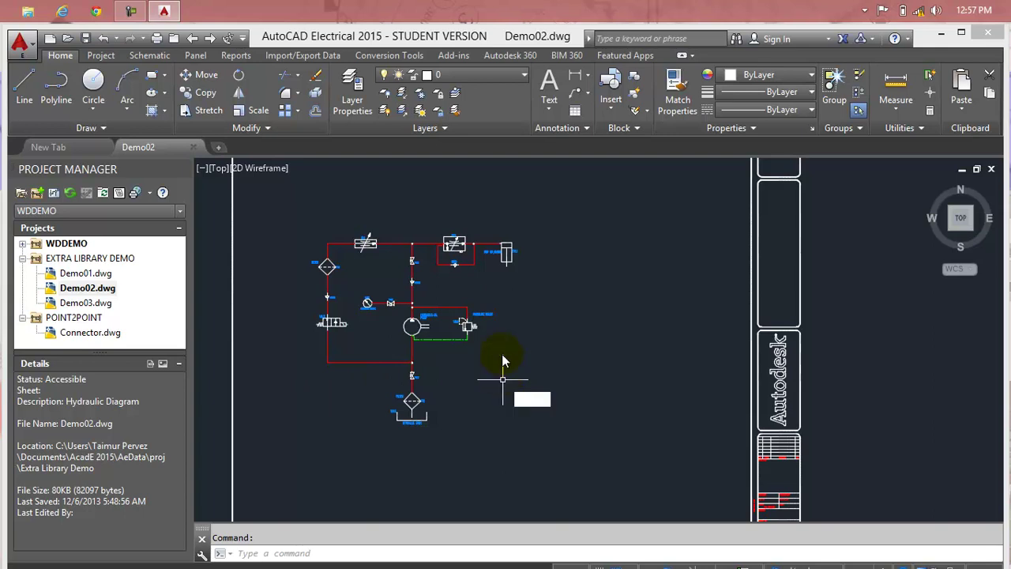
key(Escape)
middle_click(664, 423)
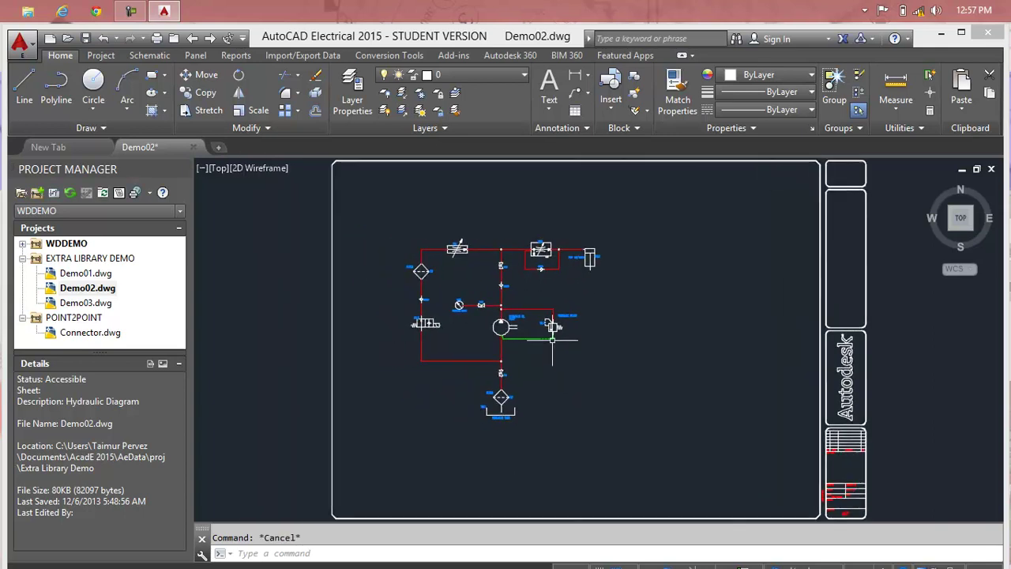
text(z)
key(Return)
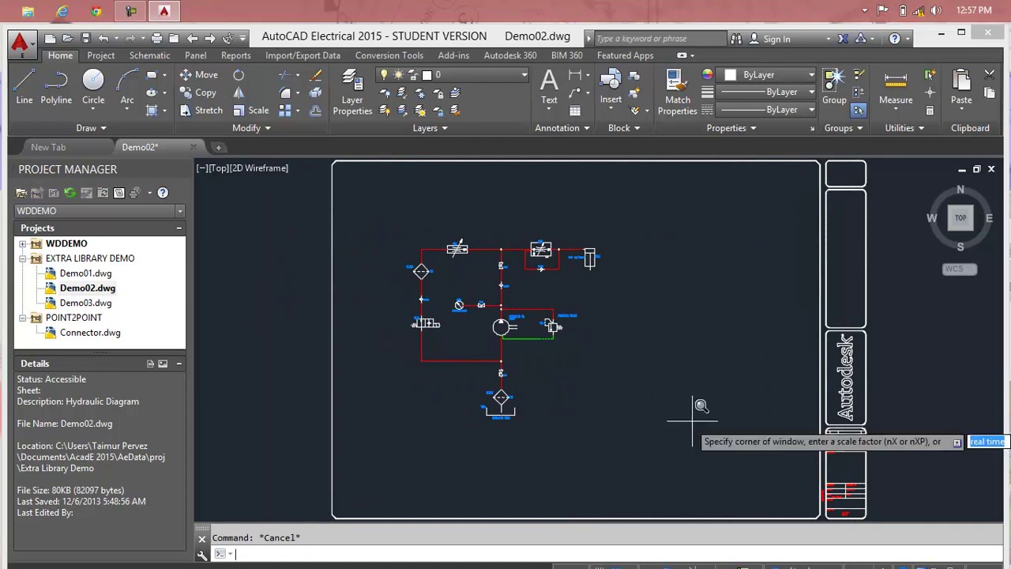
key(Return)
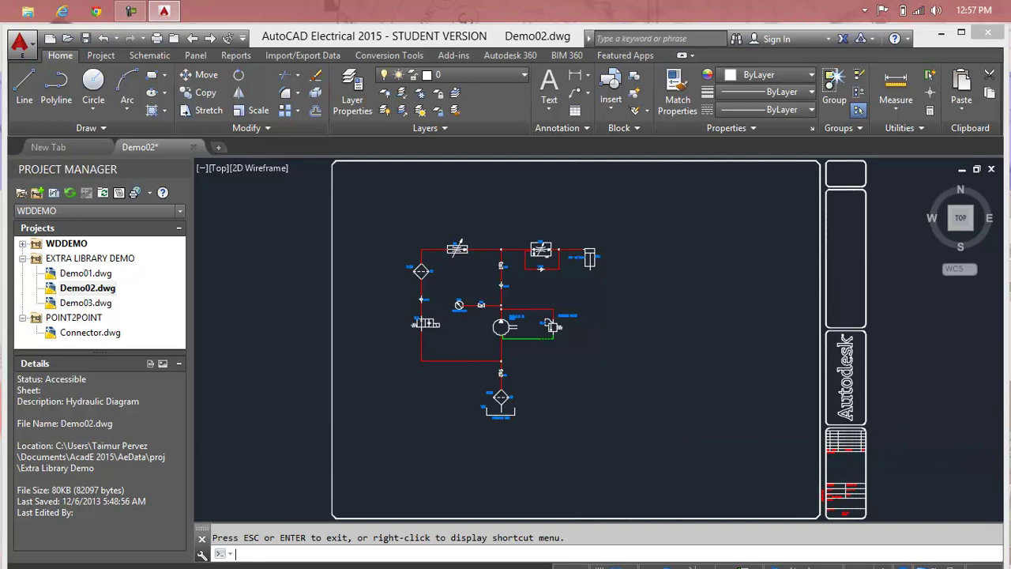
- Window-zoom into the hydraulic diagram, zoom in real time, then close the Demo02 tab
key(Return)
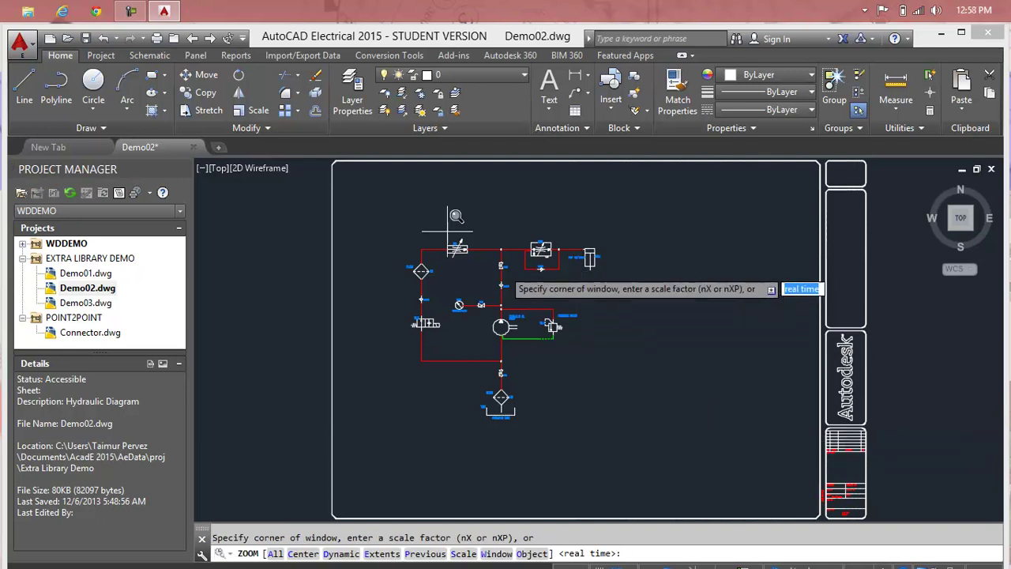
click(351, 181)
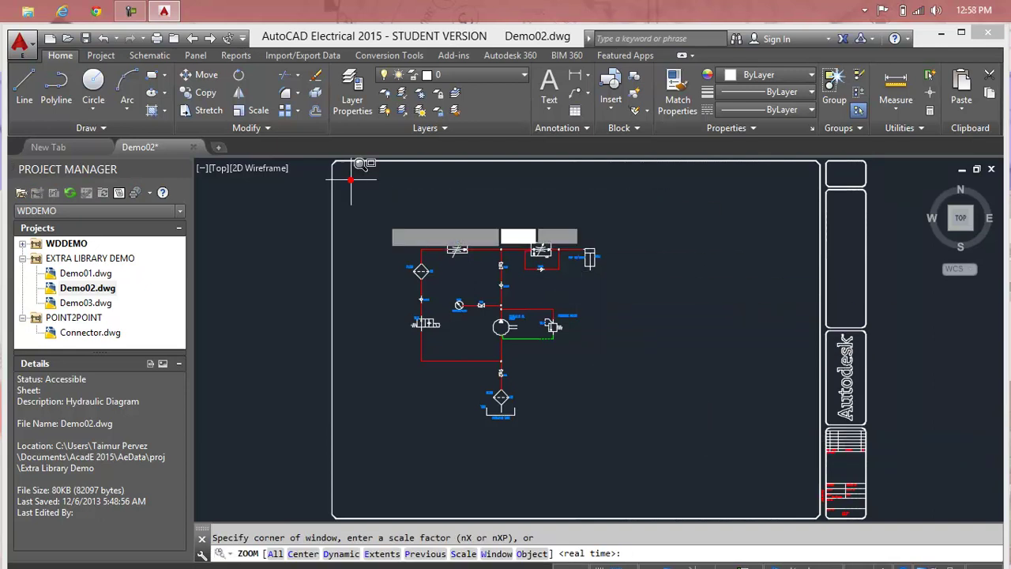
click(804, 496)
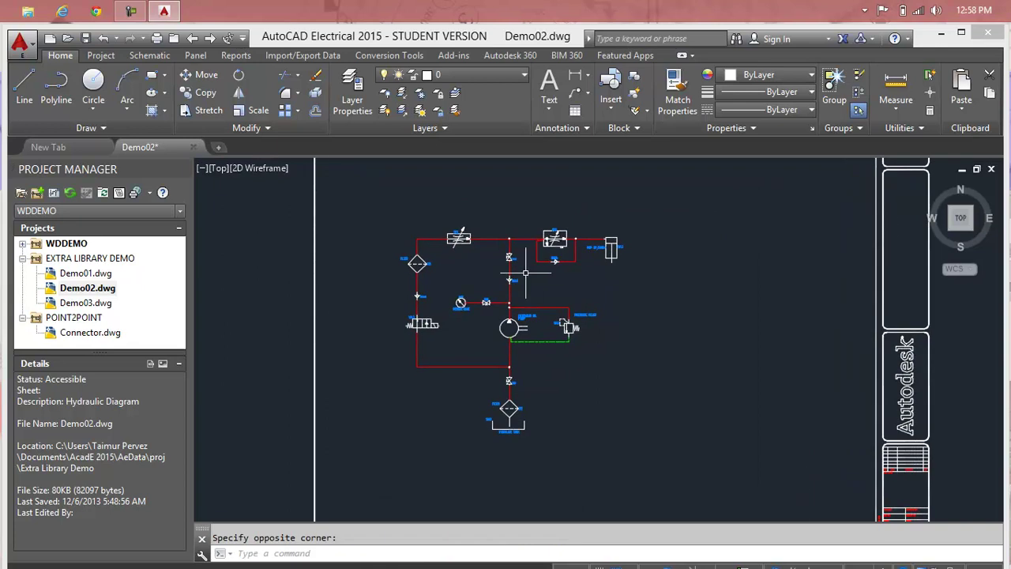
text(z)
key(Return)
key(Return)
key(Return)
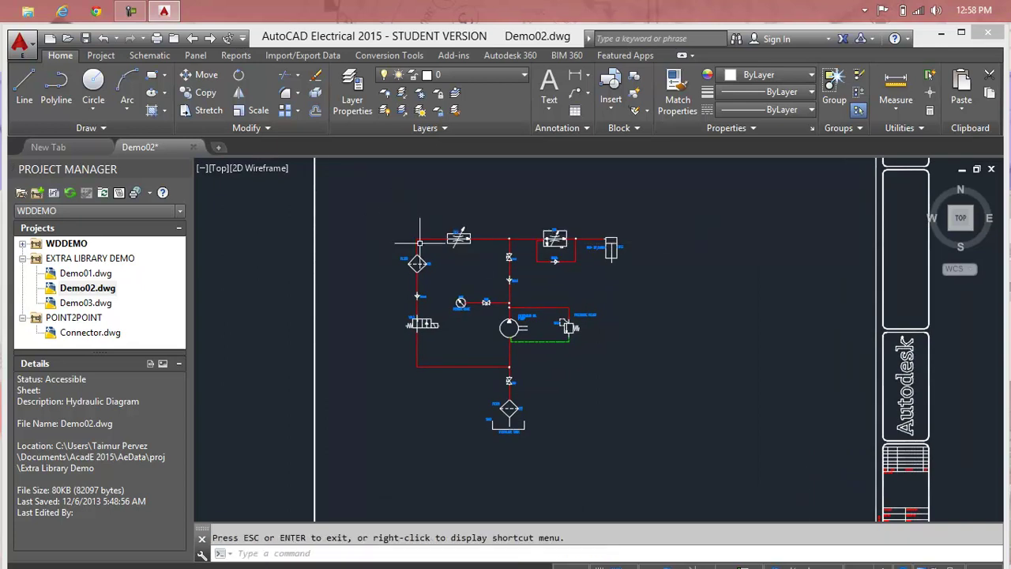
key(Return)
key(Return)
key(Return)
key(Return)
key(Return)
key(Return)
key(Return)
key(Return)
key(Return)
key(Return)
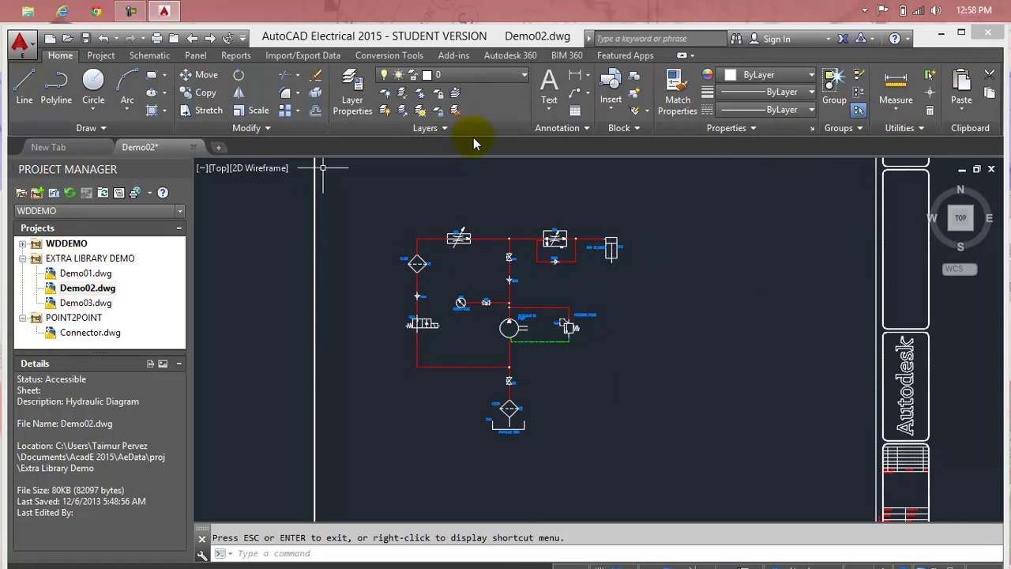
click(193, 147)
- Save Demo02 on closing, then browse History and Documents in Select File and cancel
click(477, 346)
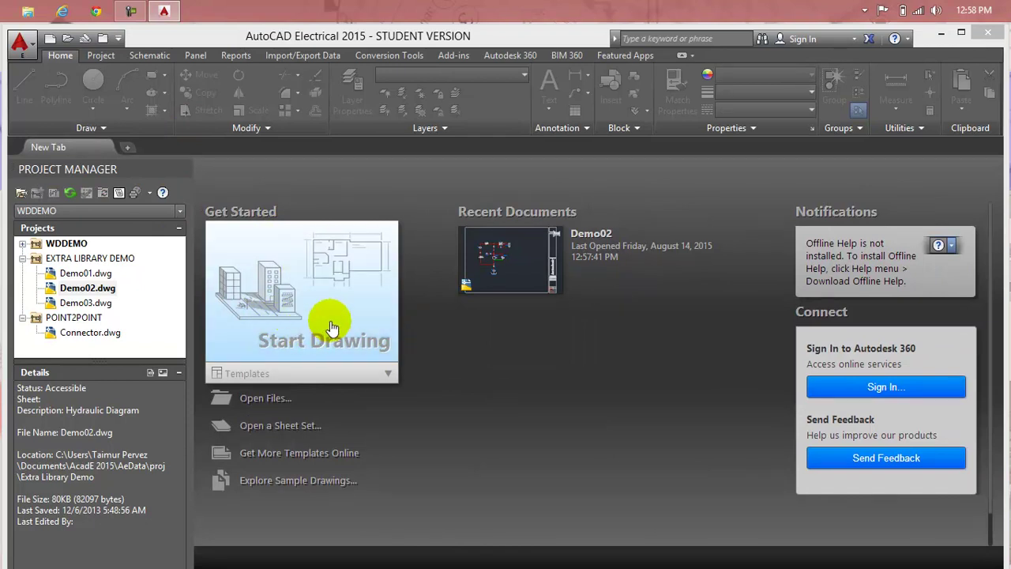
click(273, 400)
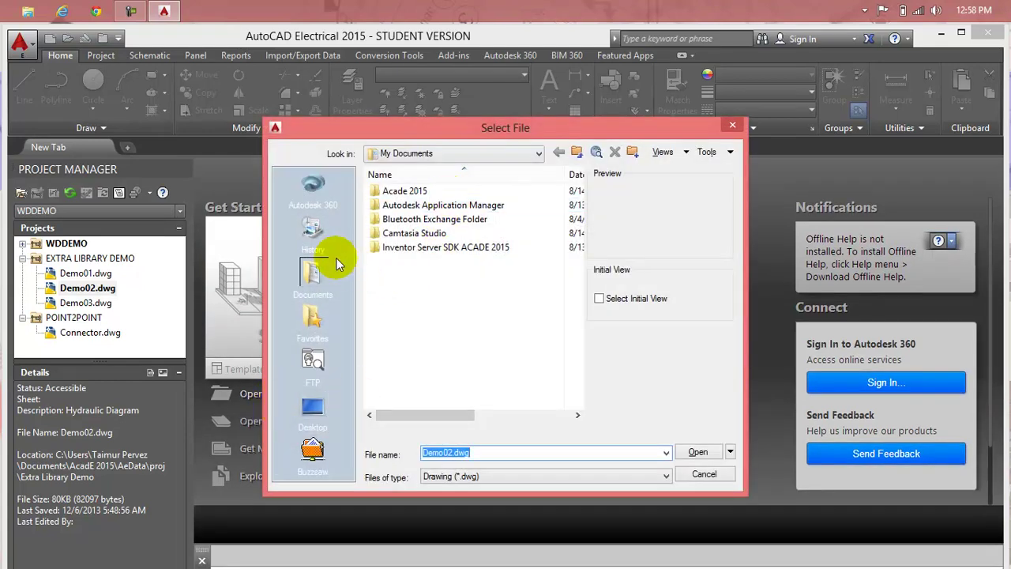
click(330, 241)
click(312, 272)
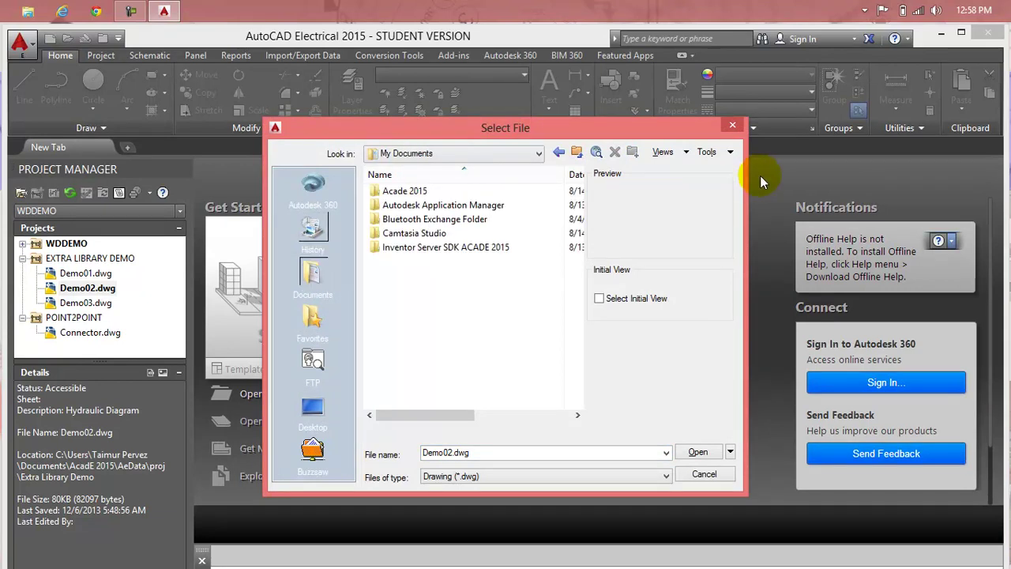
click(733, 125)
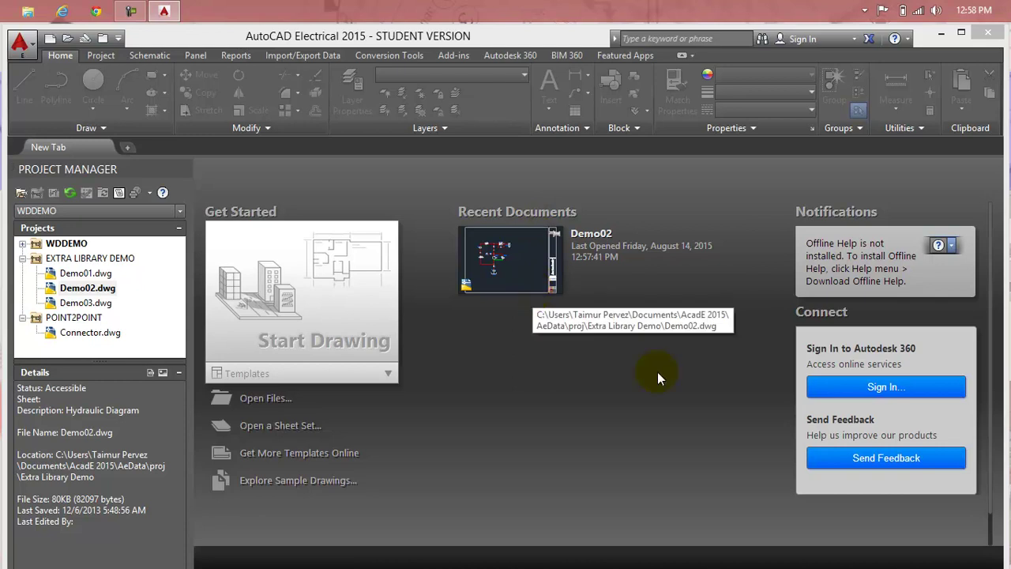
click(883, 390)
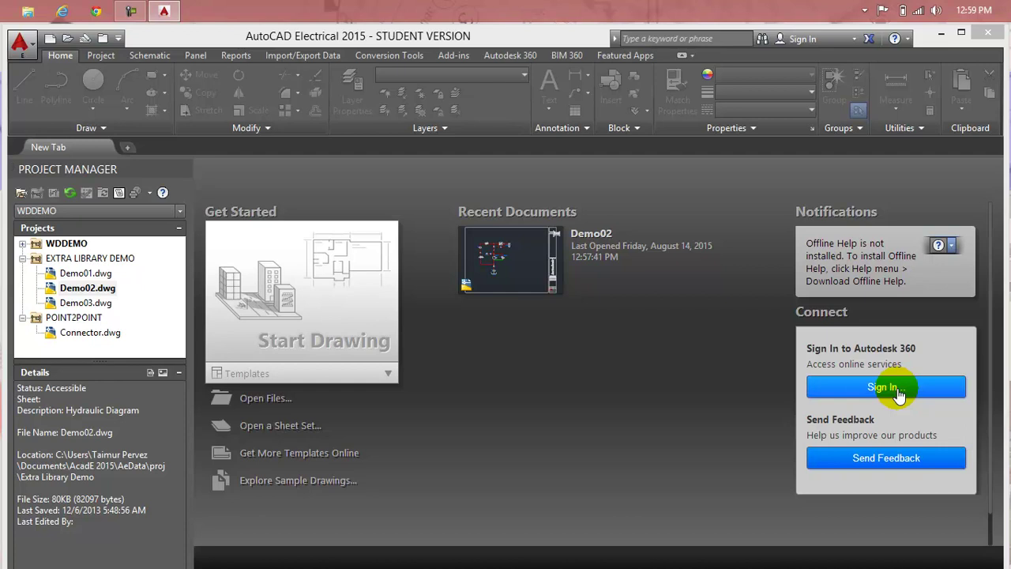
- Start a new blank Drawing1 and show the Customize Quick Access Toolbar choices
click(305, 312)
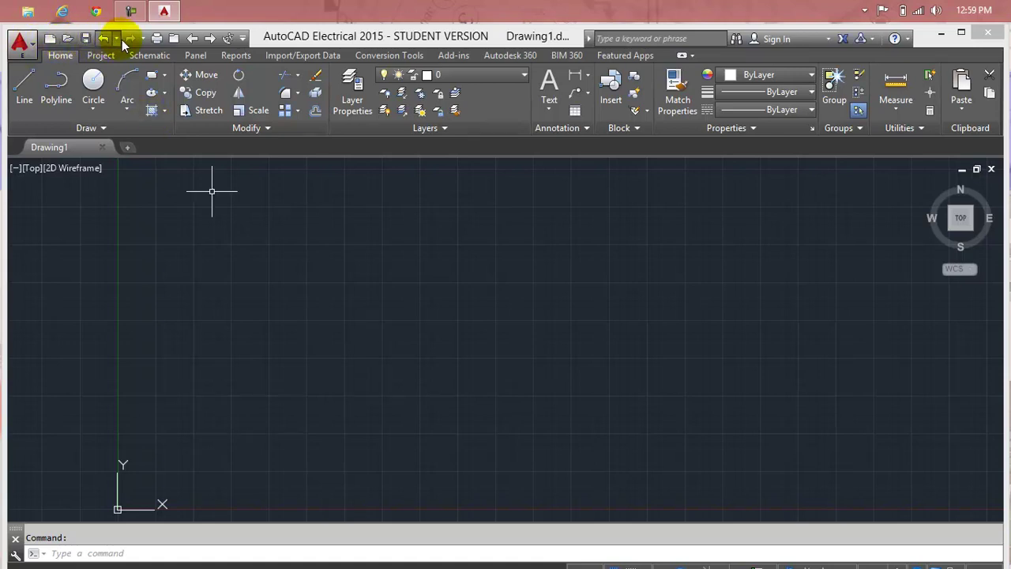
click(242, 39)
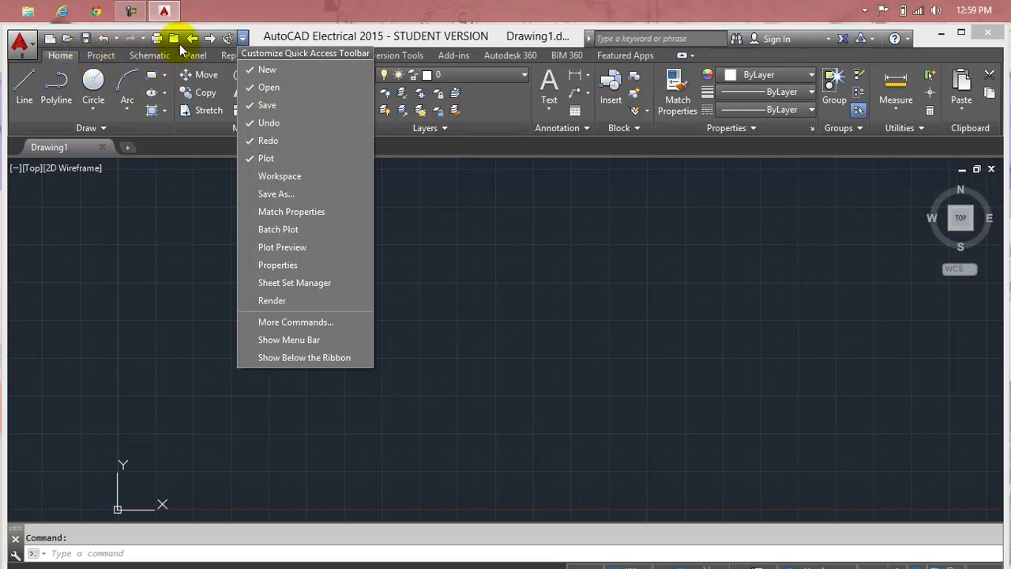
- Add the Workspace switcher to the Quick Access Toolbar and switch to 3D Modeling
click(258, 174)
click(258, 173)
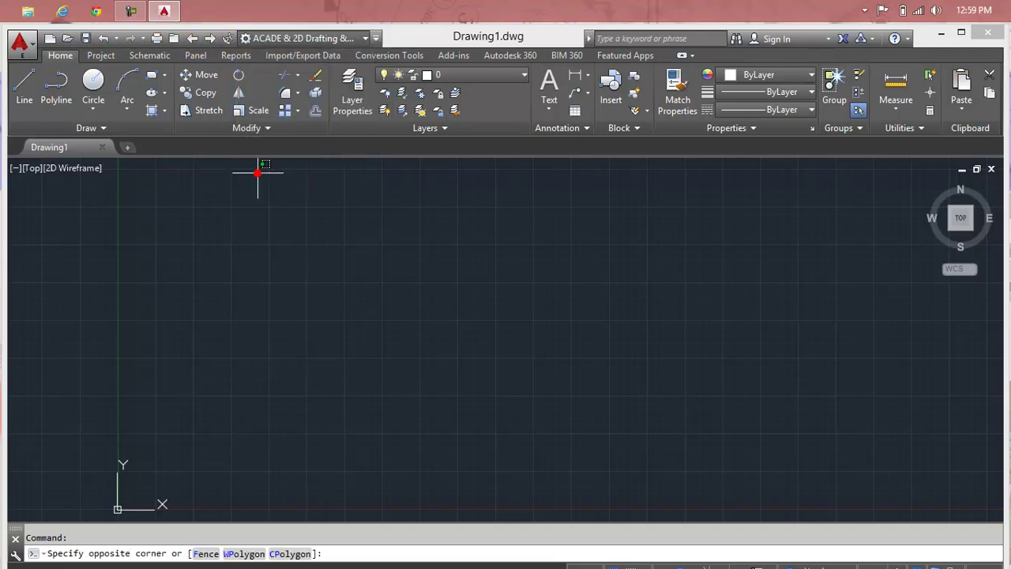
click(358, 44)
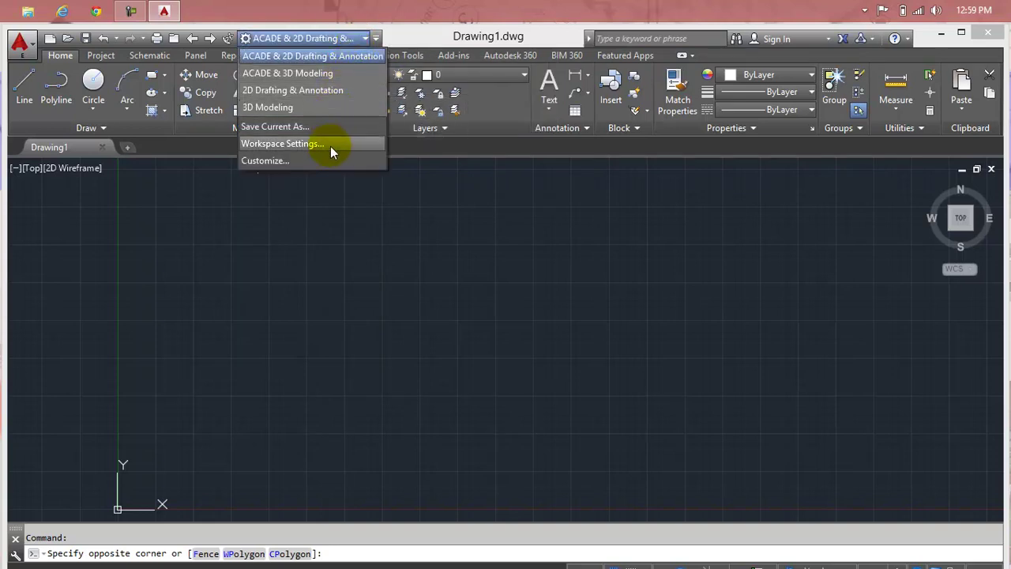
click(325, 111)
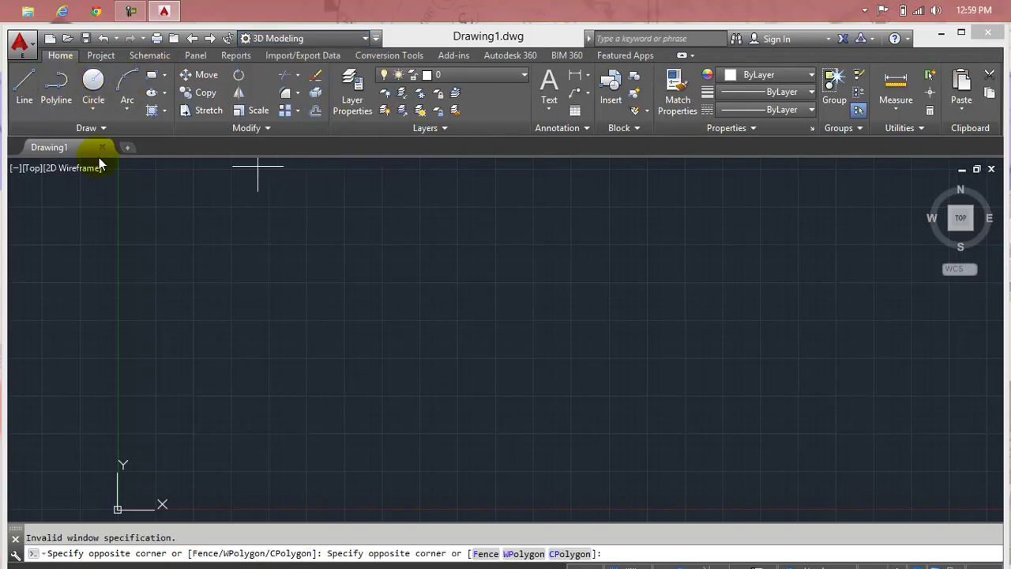
- Switch the workspace to 2D Drafting & Annotation, then to ACADE & 2D Drafting & Annotation
click(99, 56)
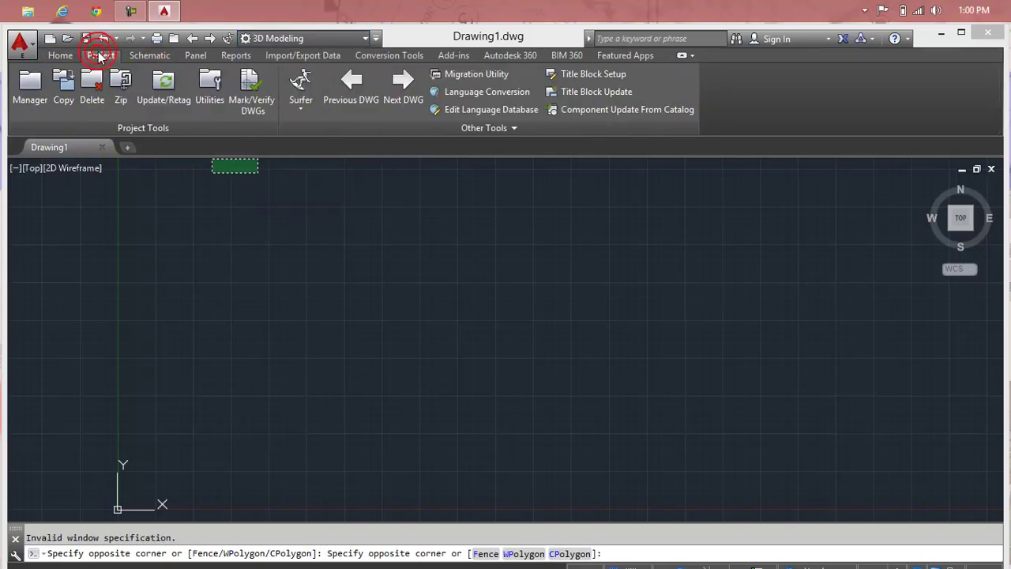
click(309, 36)
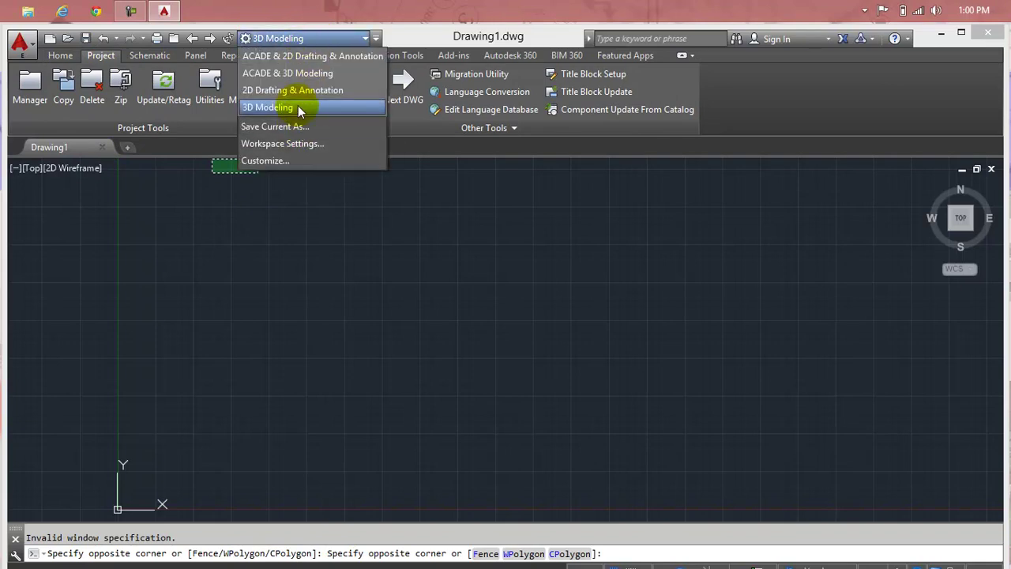
click(293, 90)
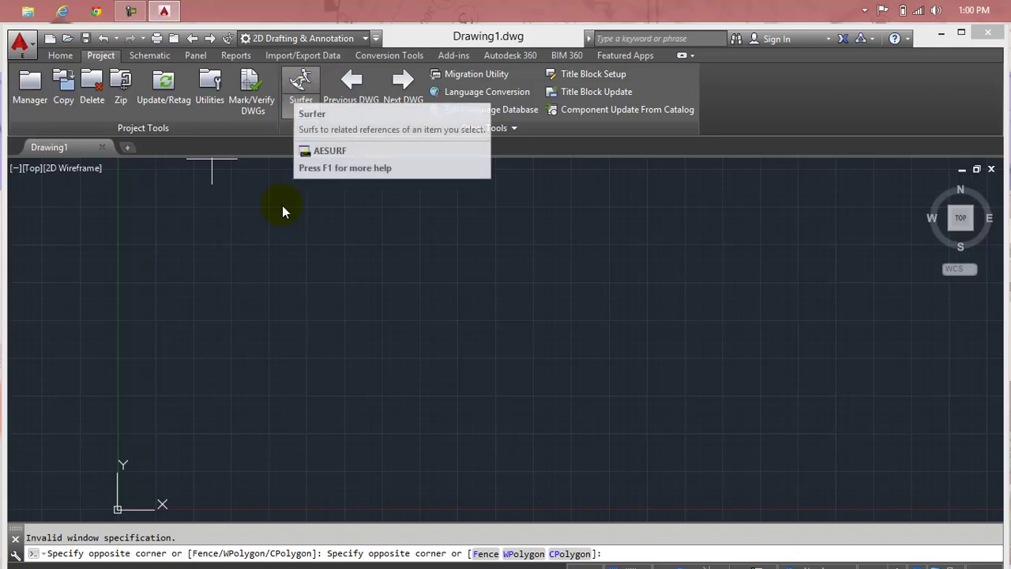
key(Escape)
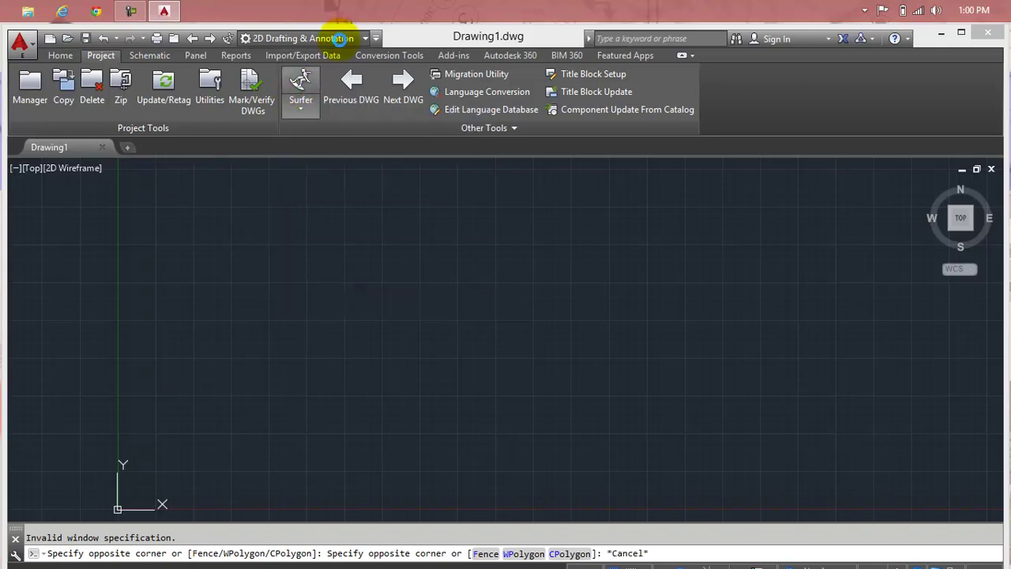
key(Return)
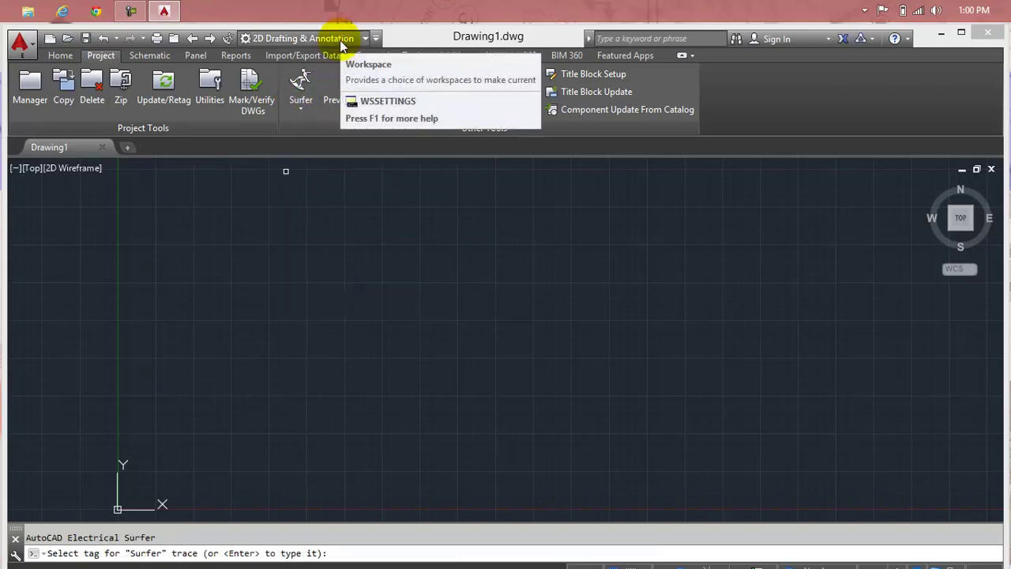
click(342, 42)
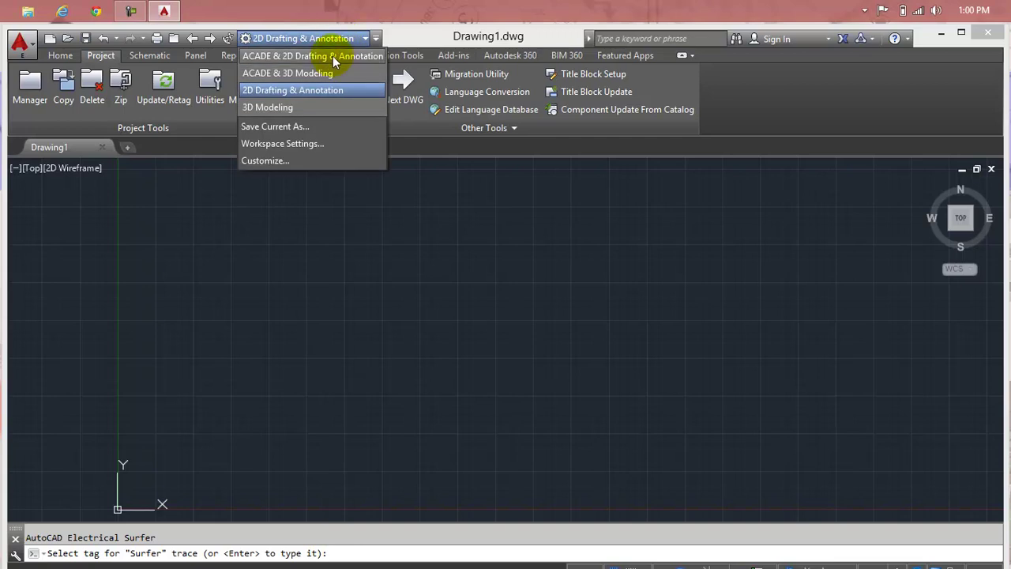
click(333, 56)
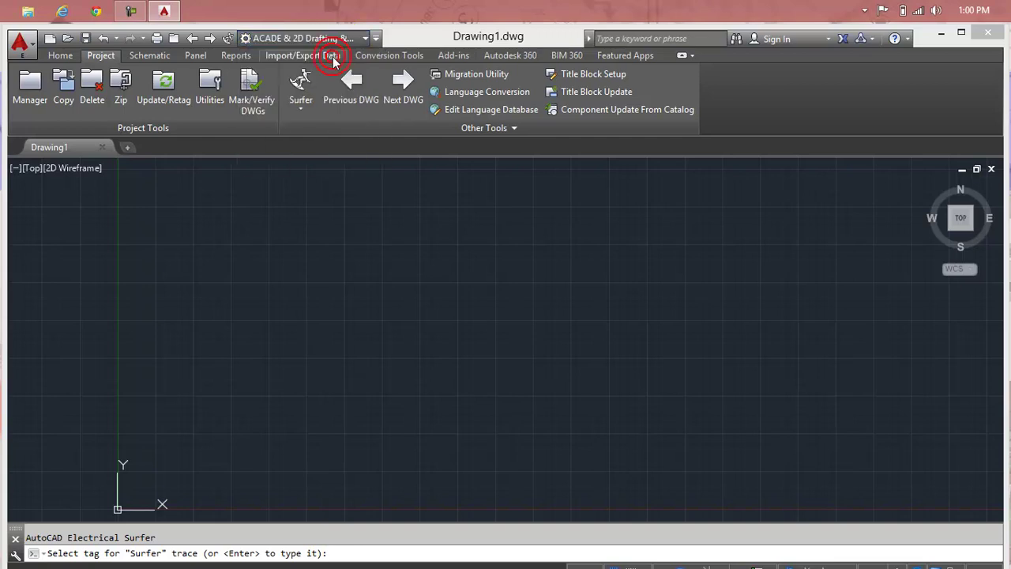
click(343, 259)
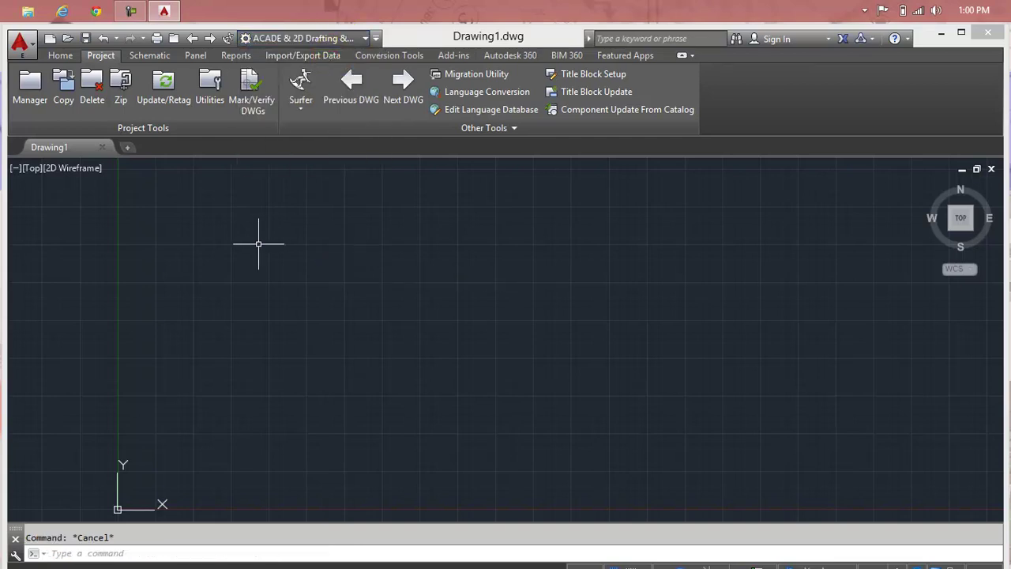
- On the Home tab, orbit the empty drawing, view it from Front, then restore Top view
click(61, 55)
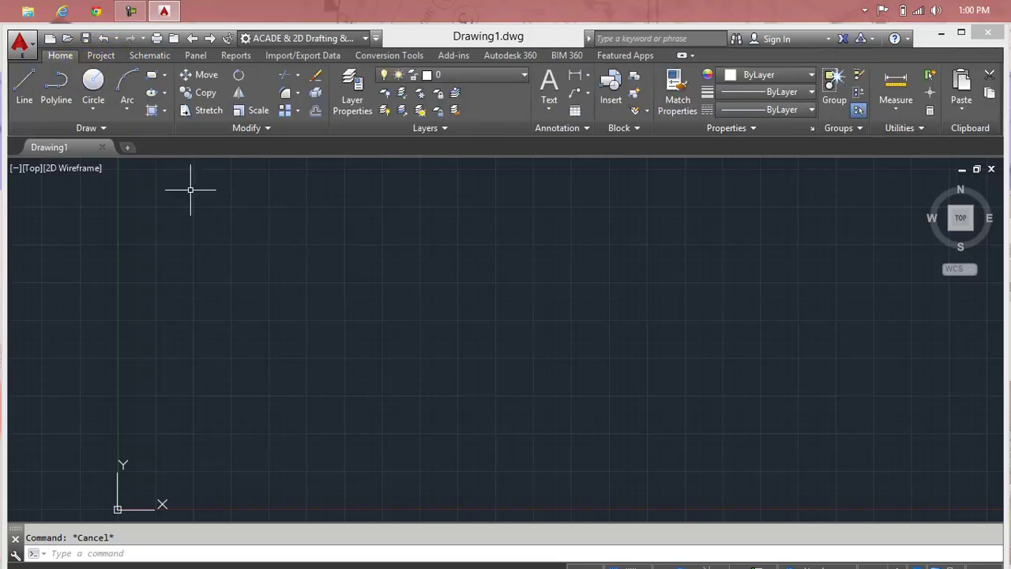
mouse_move(961, 219)
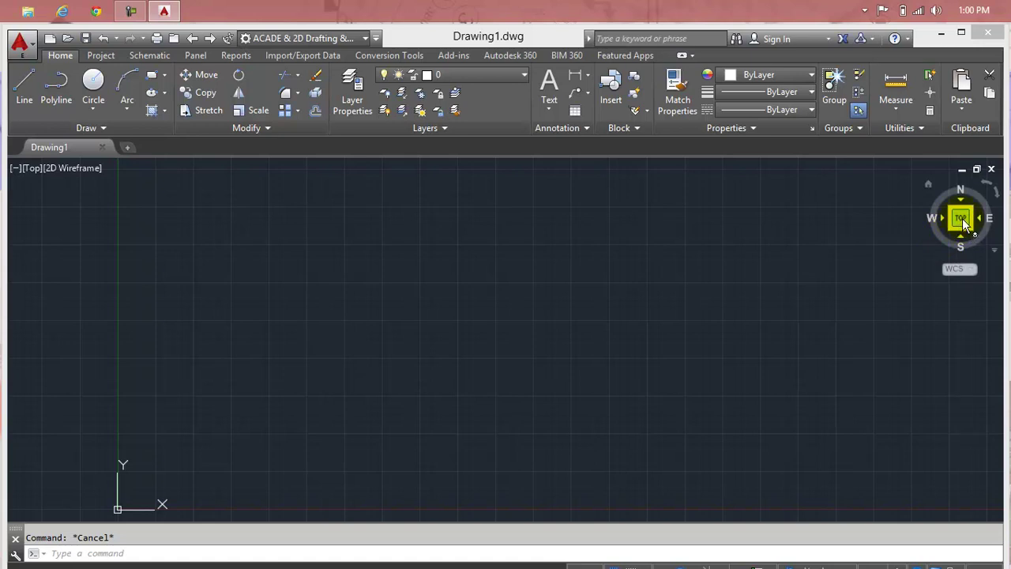
drag(962, 218, 958, 217)
click(777, 299)
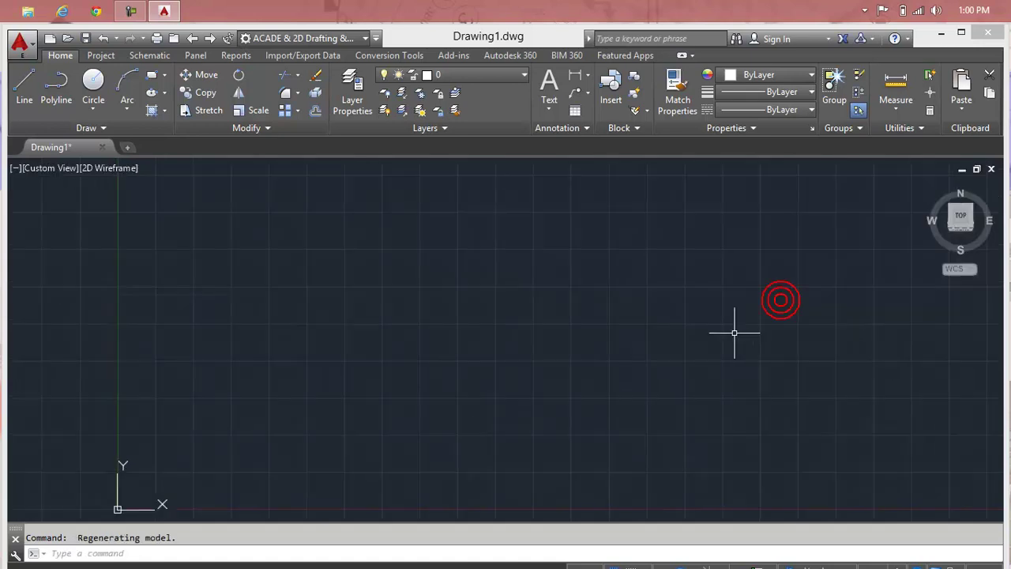
click(959, 231)
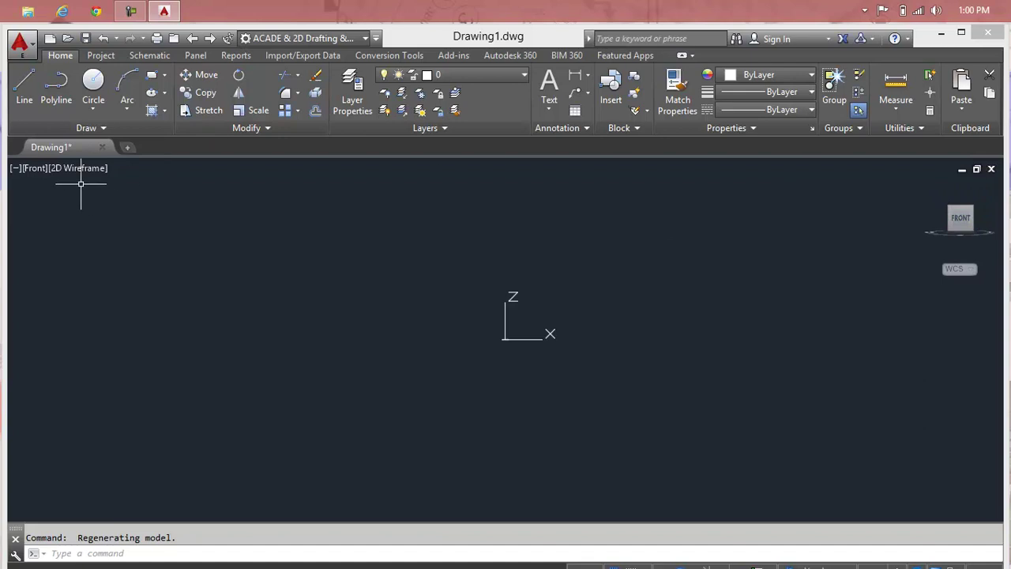
click(35, 173)
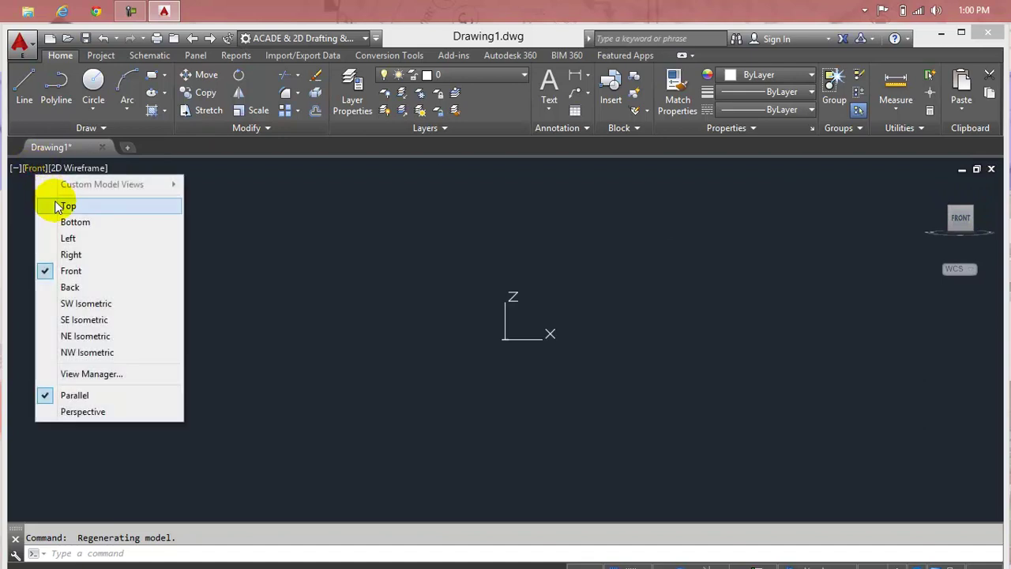
click(56, 203)
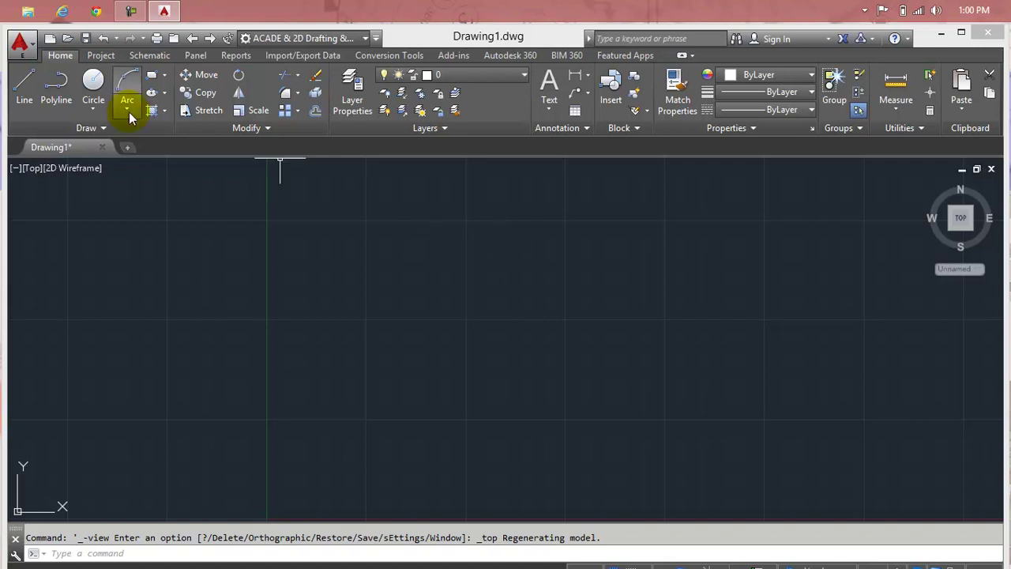
click(22, 44)
click(30, 47)
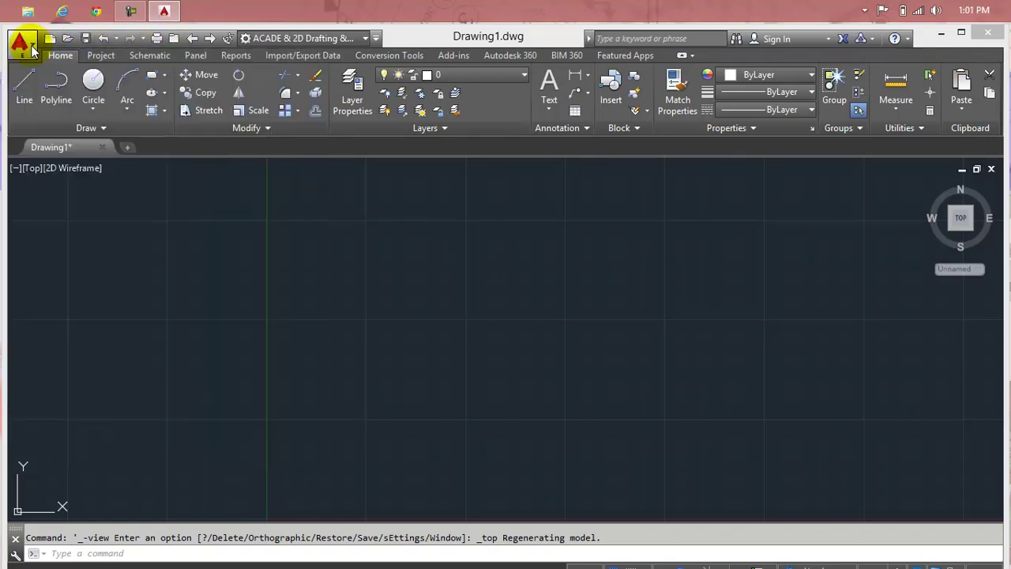
click(30, 47)
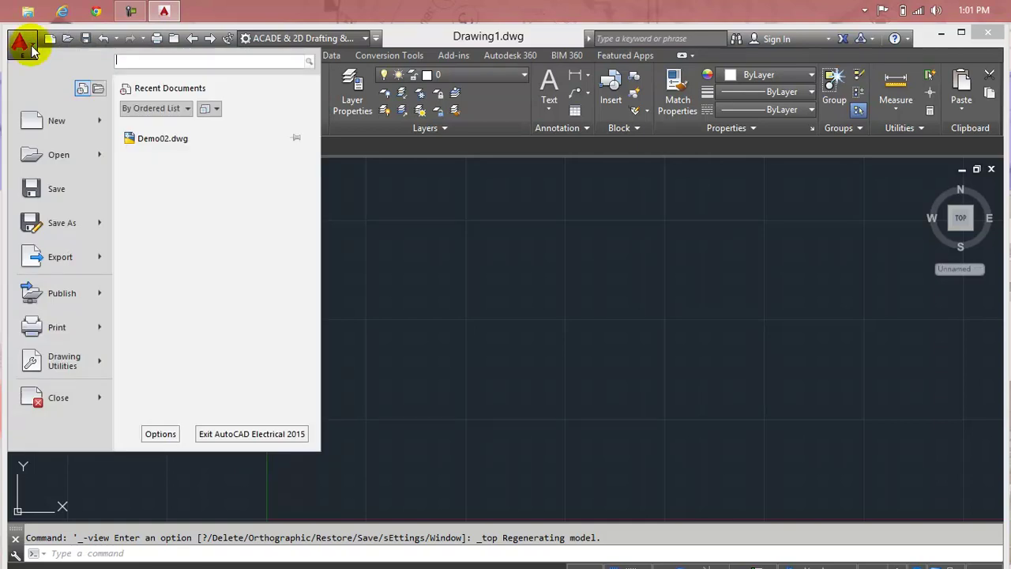
click(30, 47)
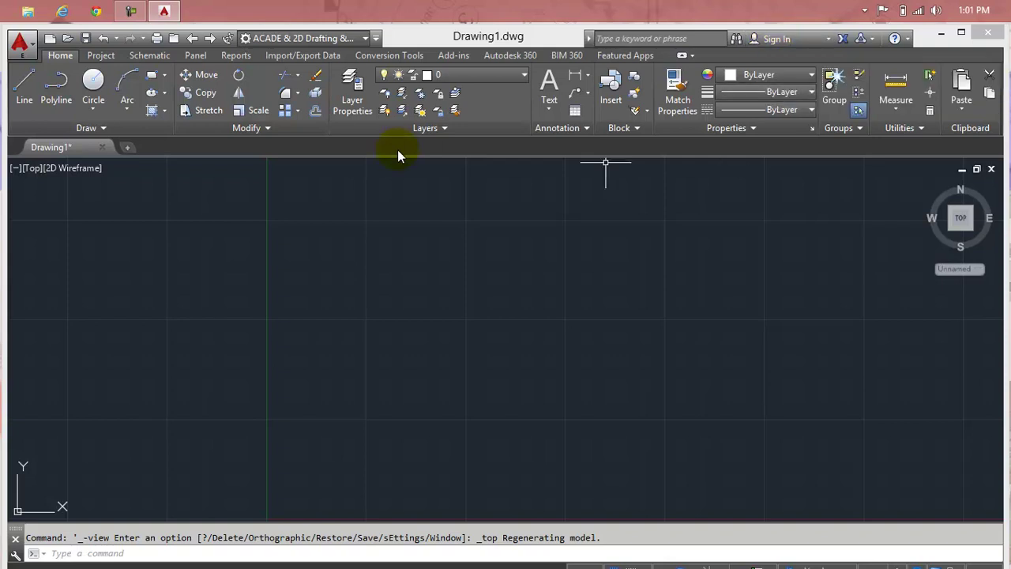
click(103, 57)
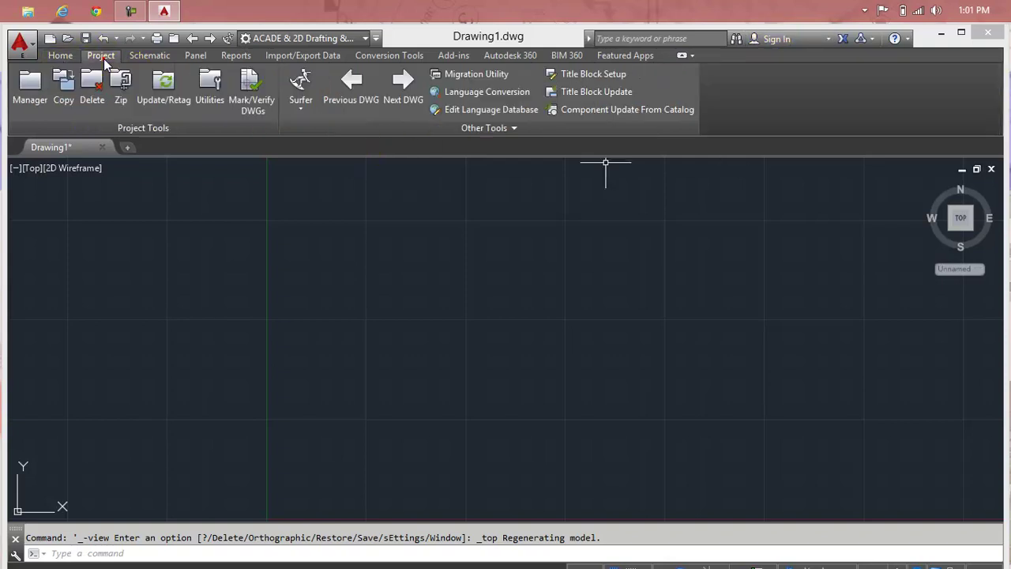
click(149, 56)
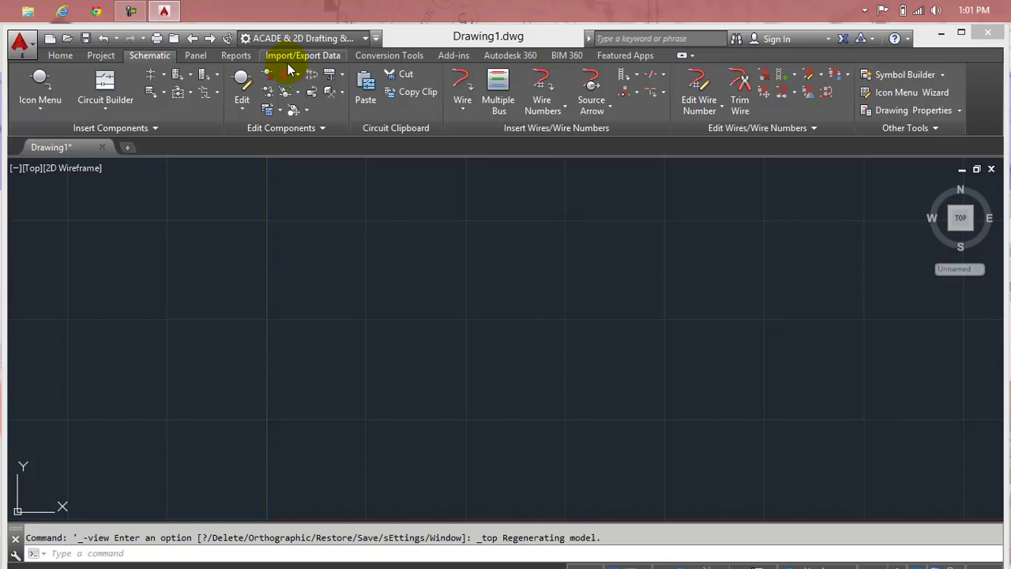
click(620, 55)
click(561, 56)
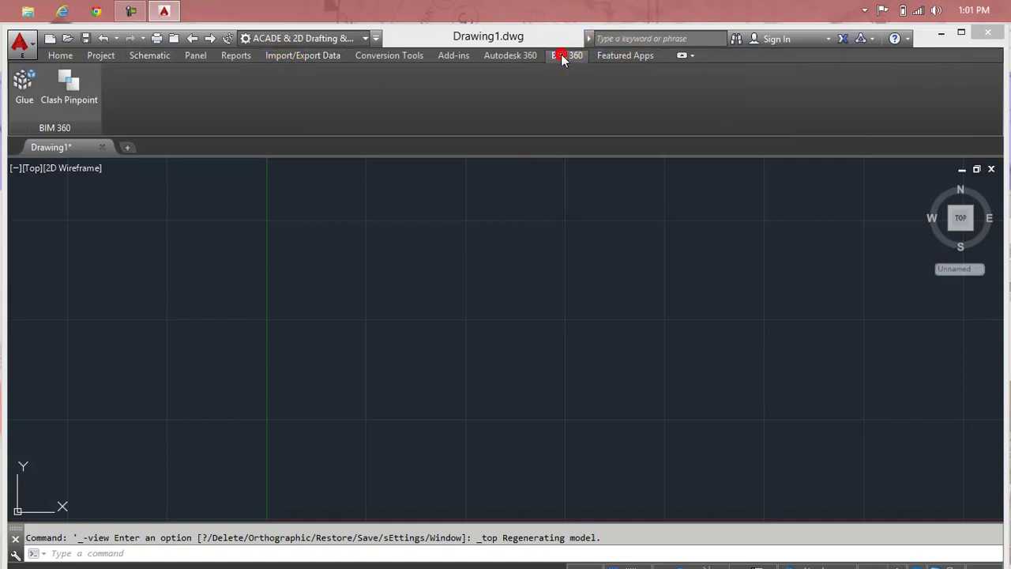
click(516, 56)
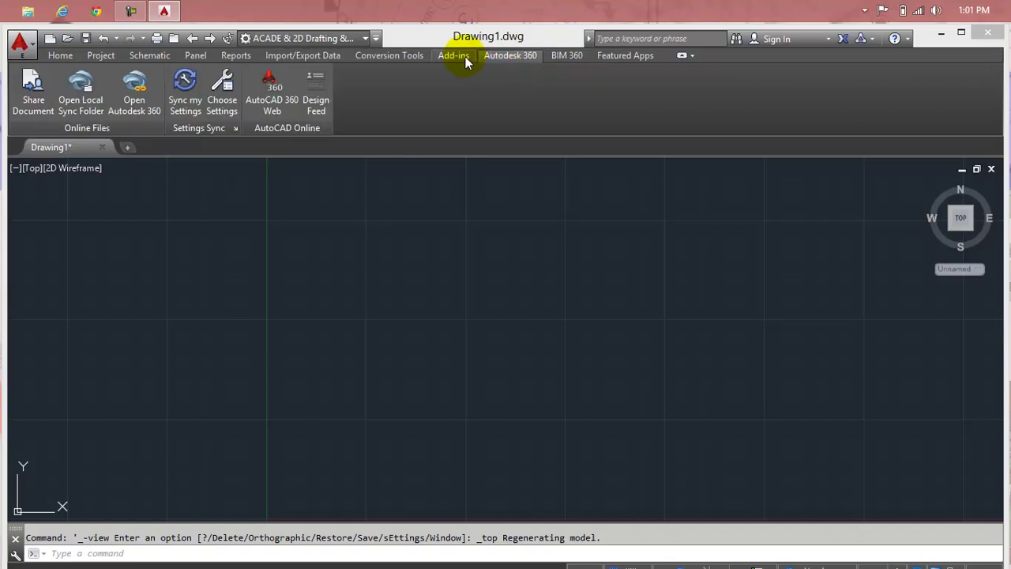
click(457, 56)
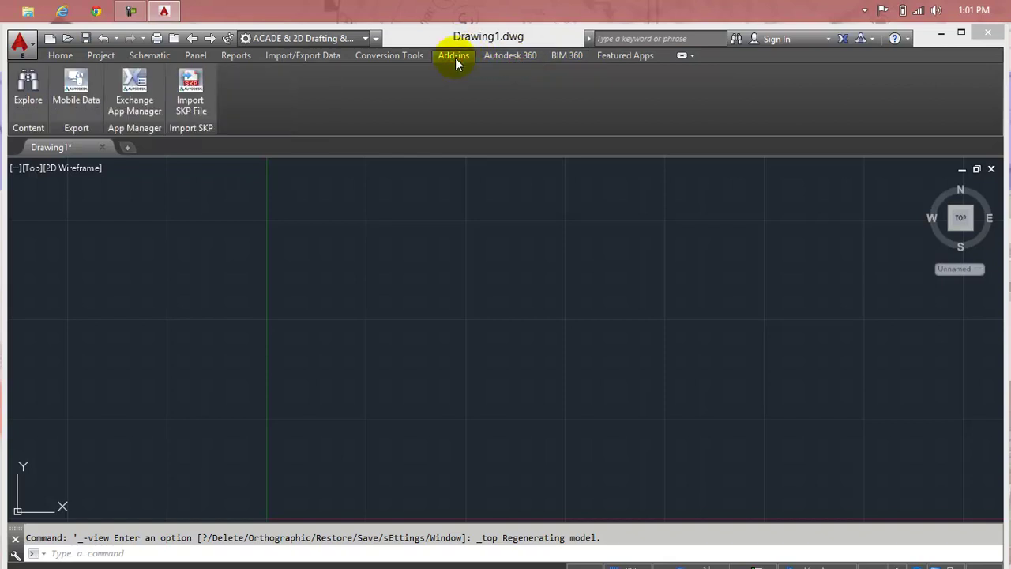
click(60, 57)
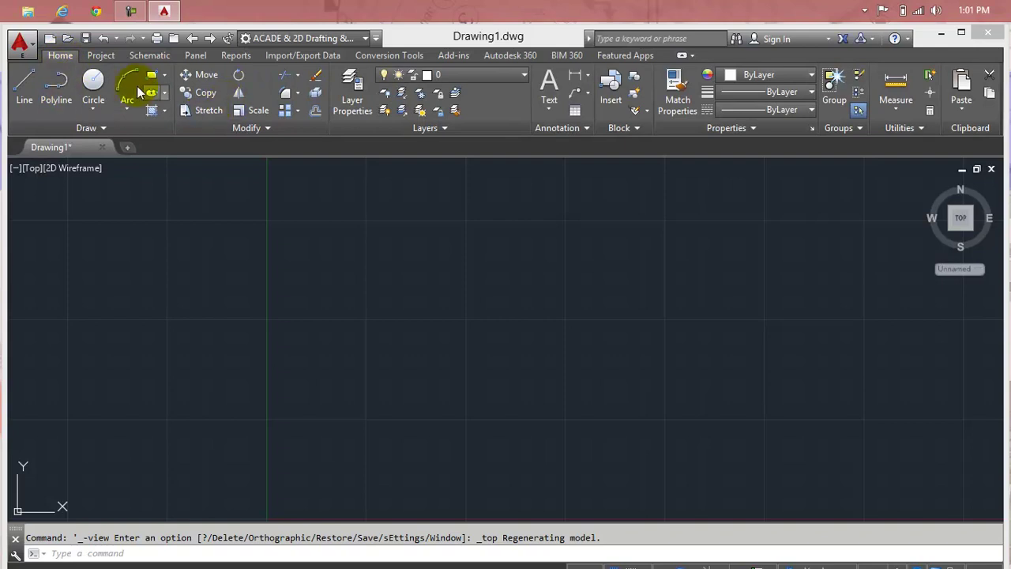
click(101, 62)
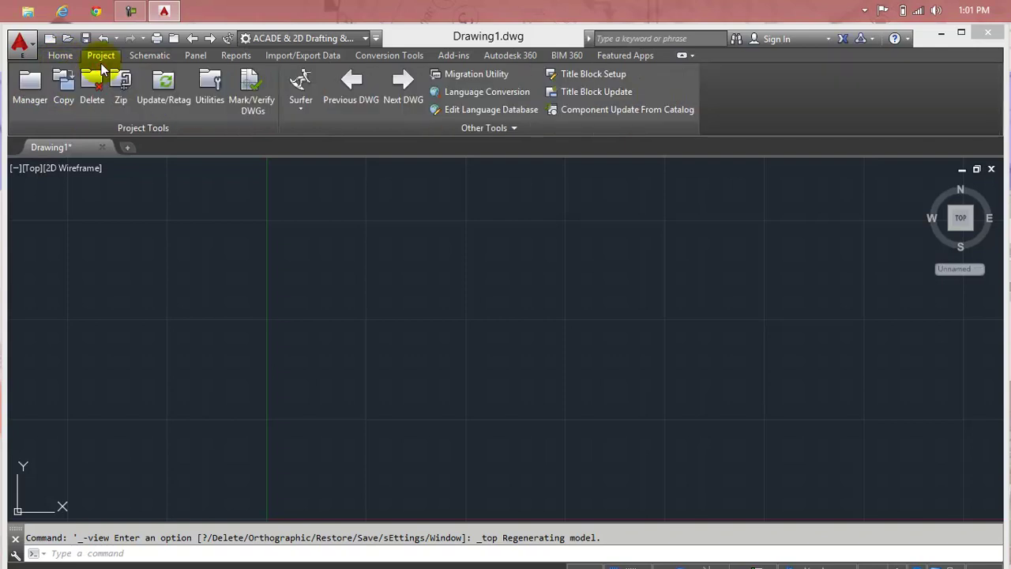
click(148, 55)
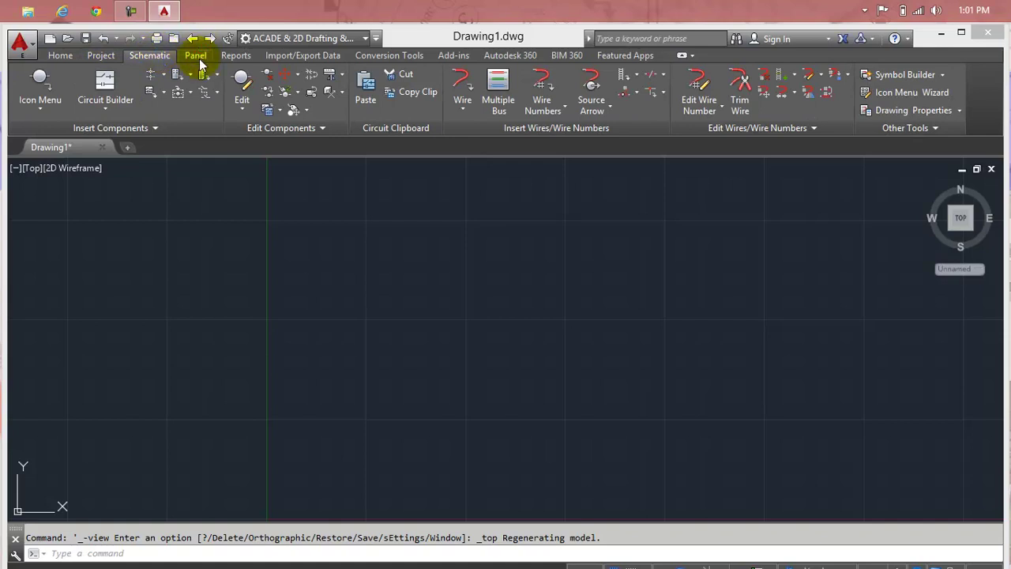
click(197, 58)
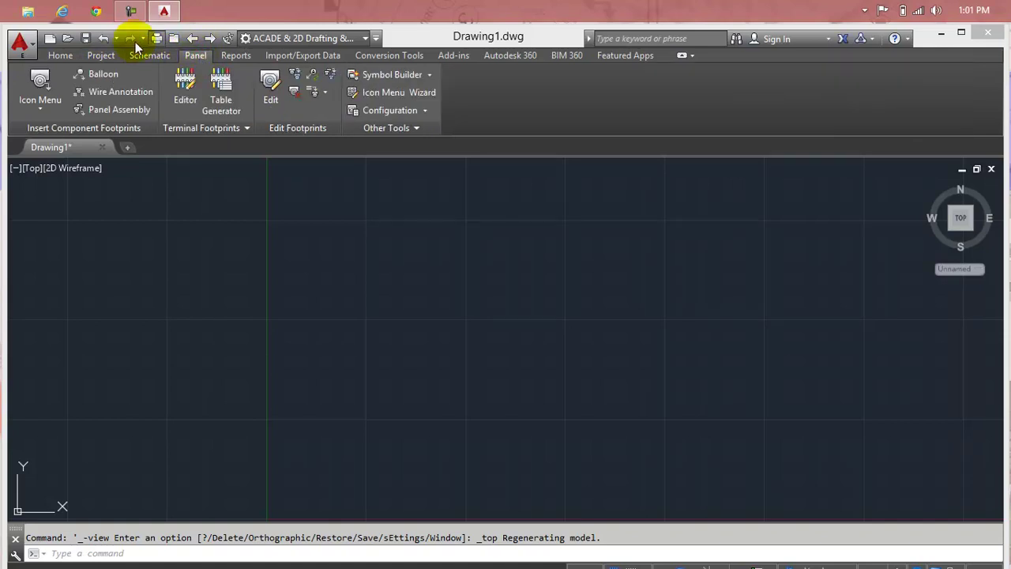
click(68, 63)
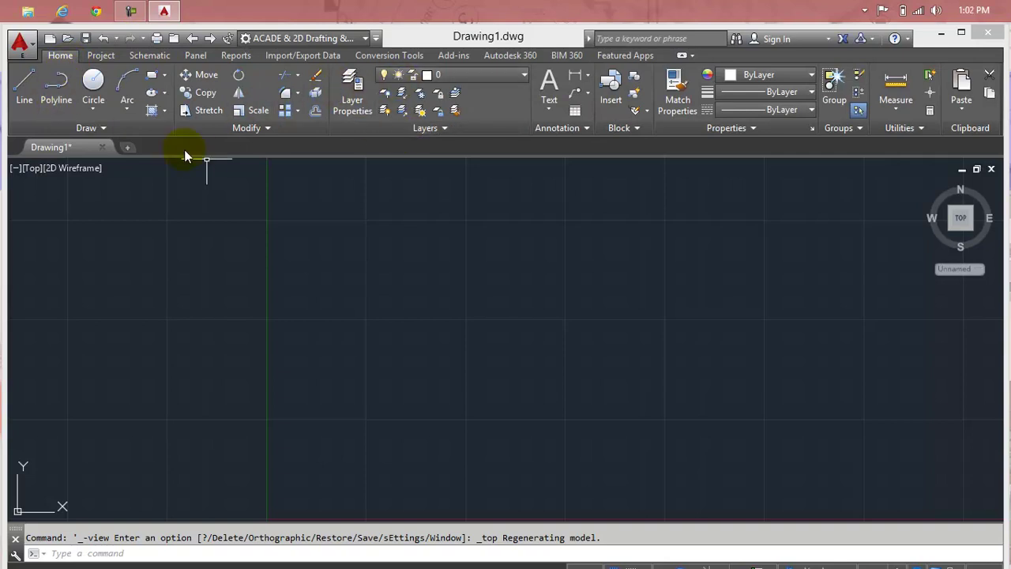
- Open and close a start-page tab, then maximize the AutoCAD window around Drawing1
click(127, 148)
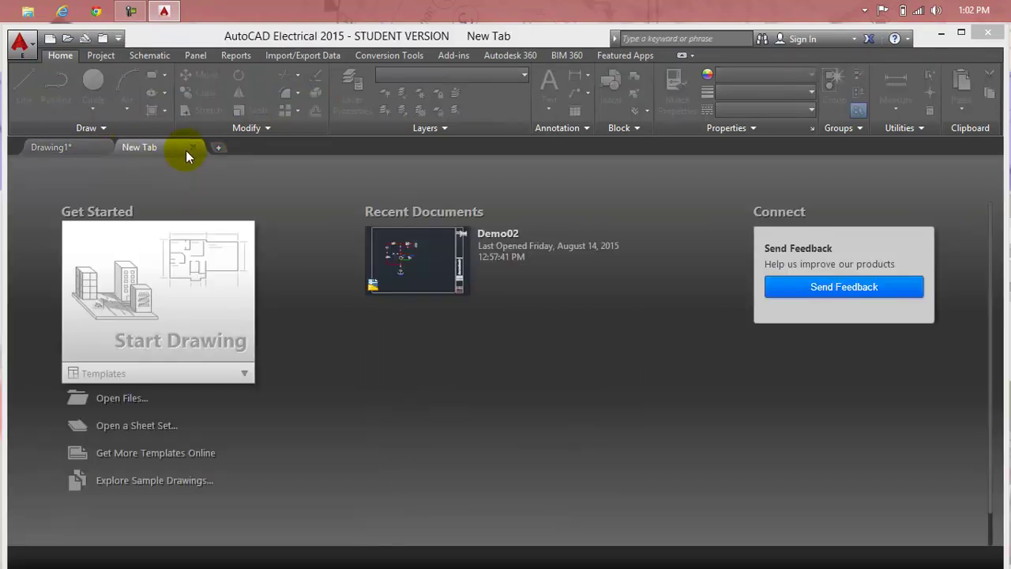
click(195, 150)
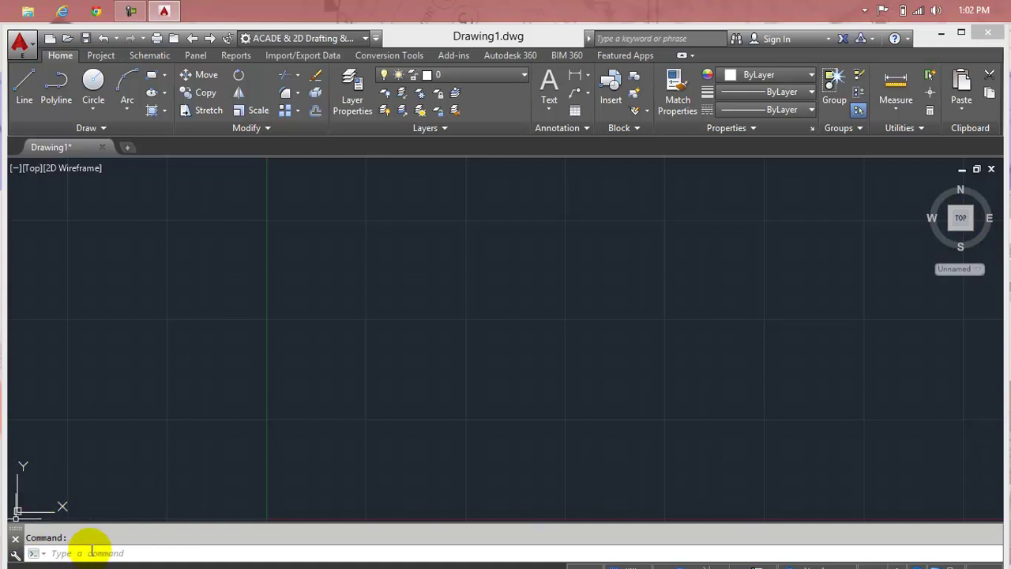
click(141, 549)
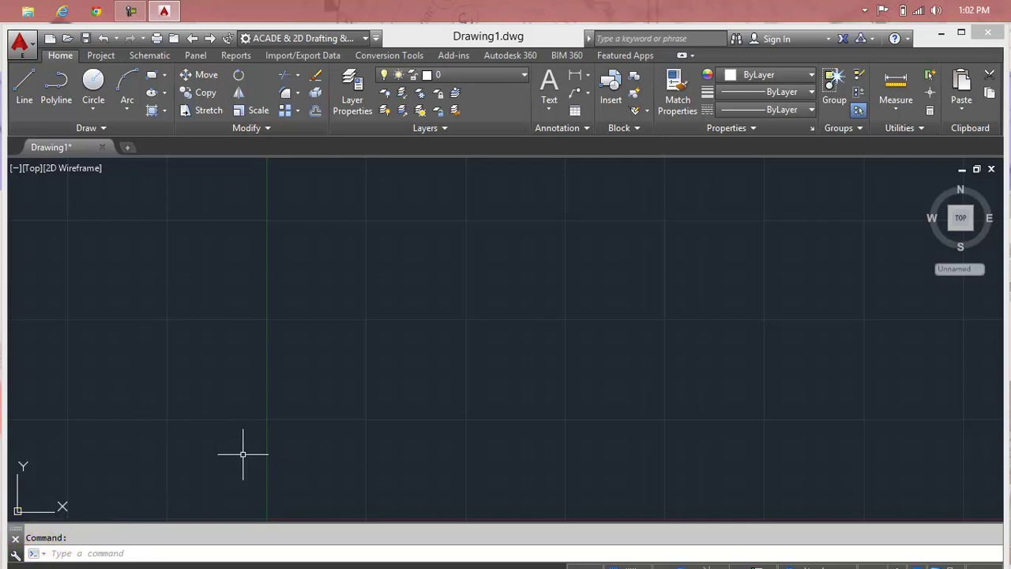
click(961, 32)
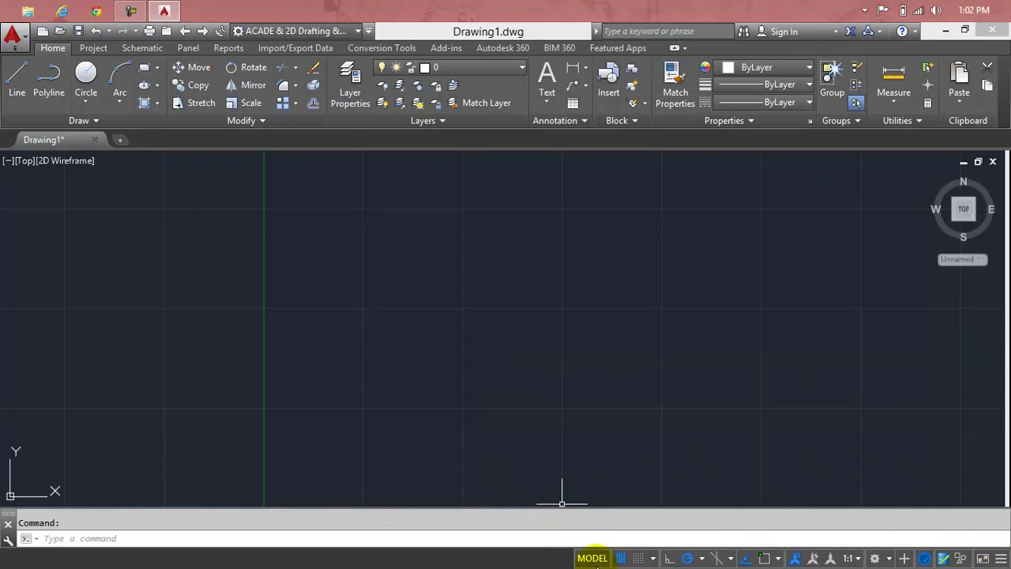
- Switch Drawing1 to its layout sheet, toggle Ortho on and off, and activate the viewport
click(593, 558)
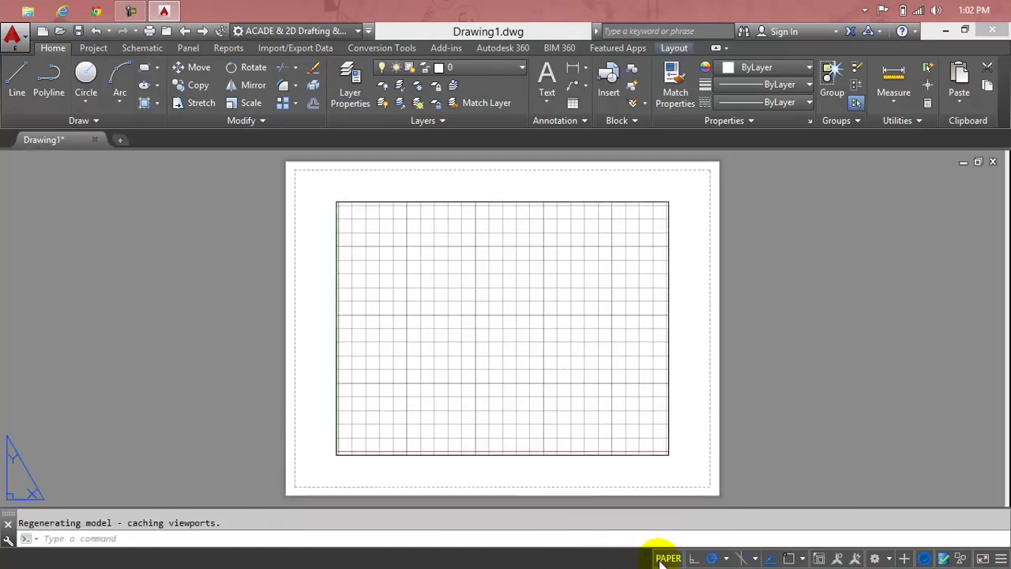
click(669, 558)
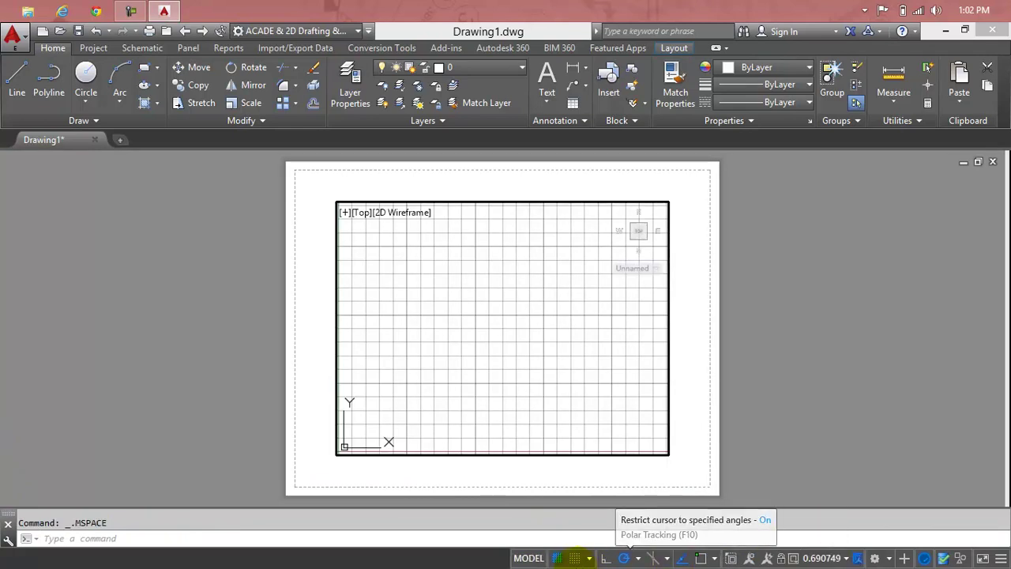
click(528, 559)
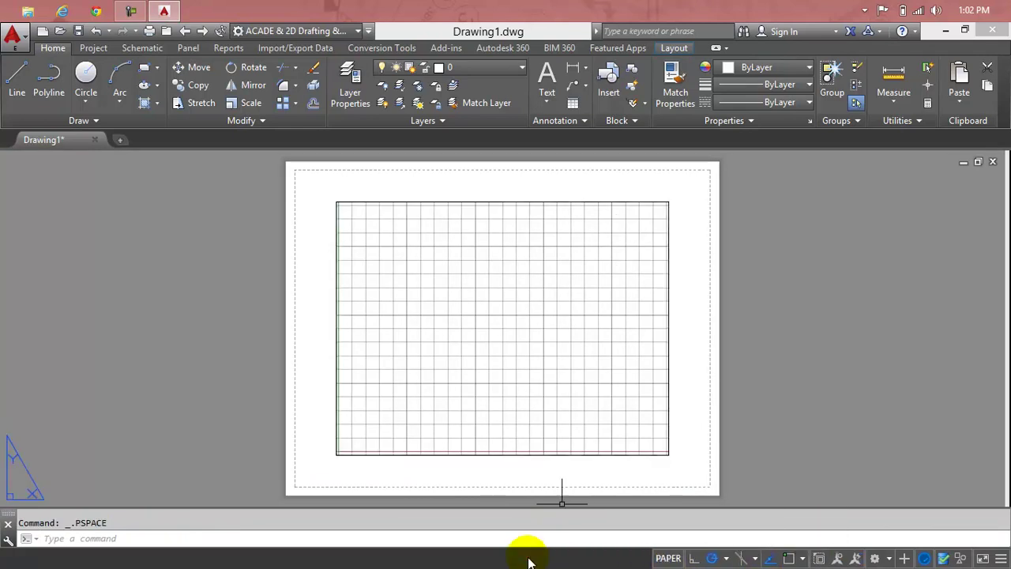
click(694, 558)
click(694, 558)
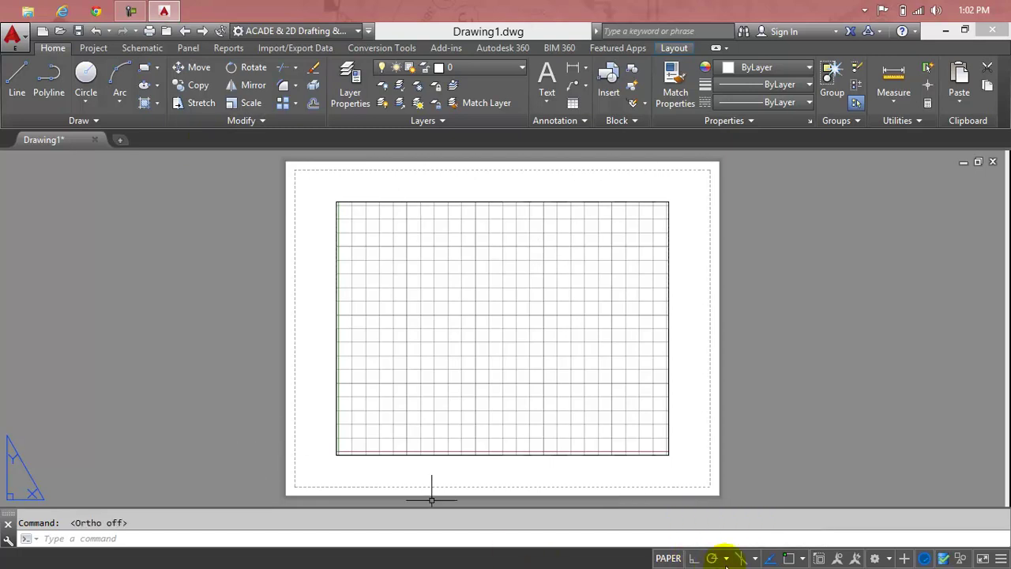
click(668, 558)
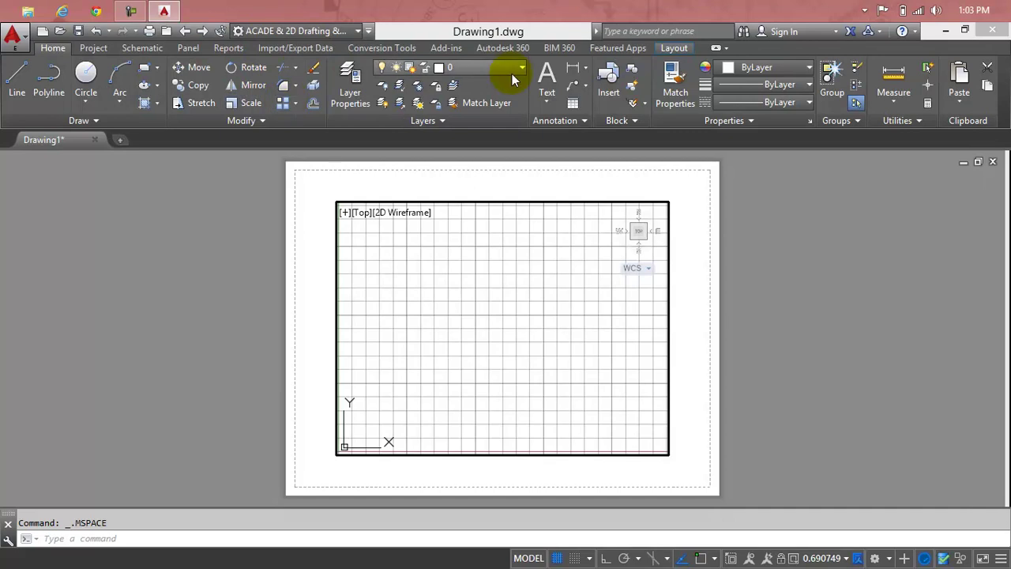
- Show the Layout ribbon tools and preview the New Layout and From Template options
click(674, 49)
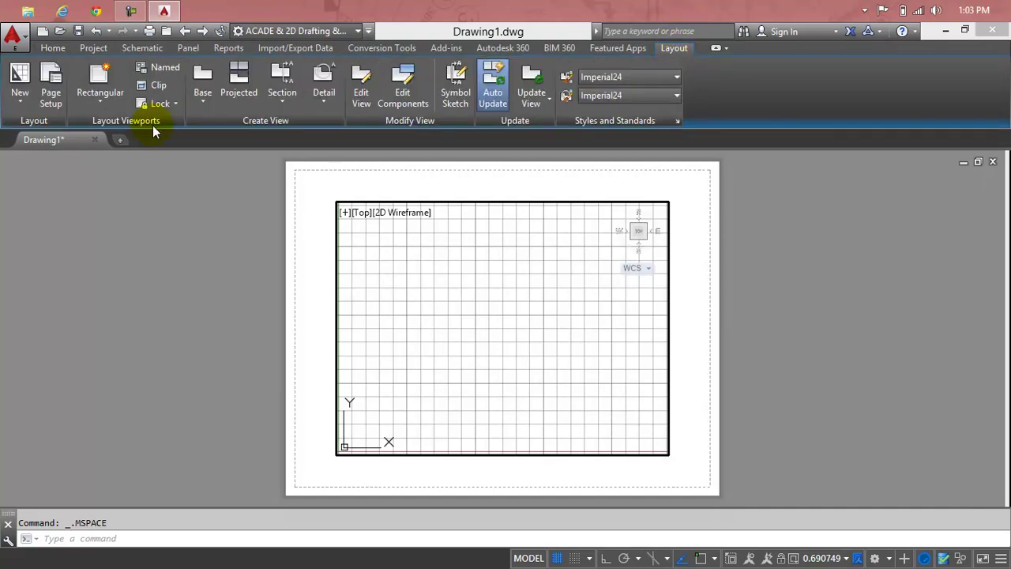
click(24, 103)
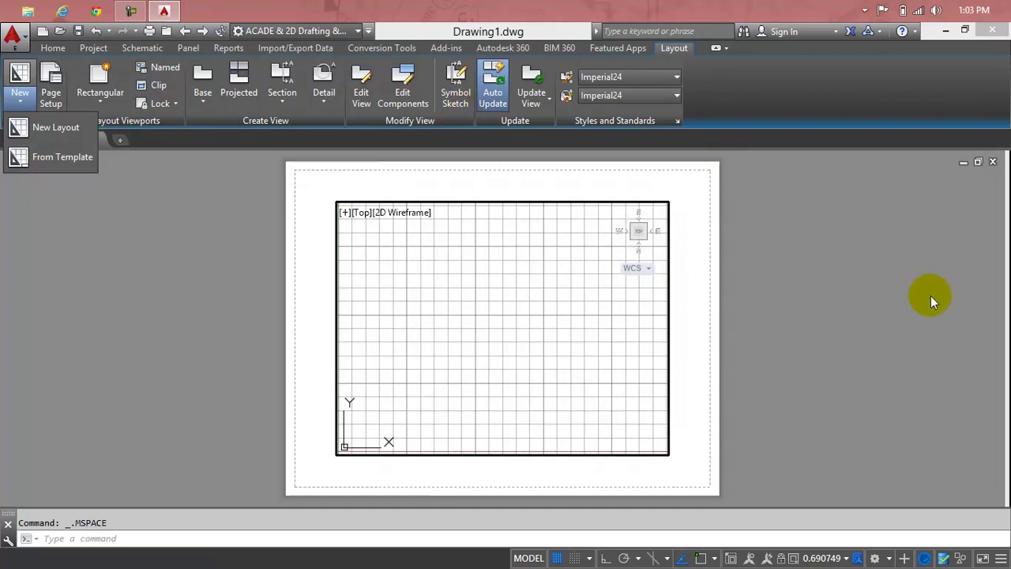
click(931, 296)
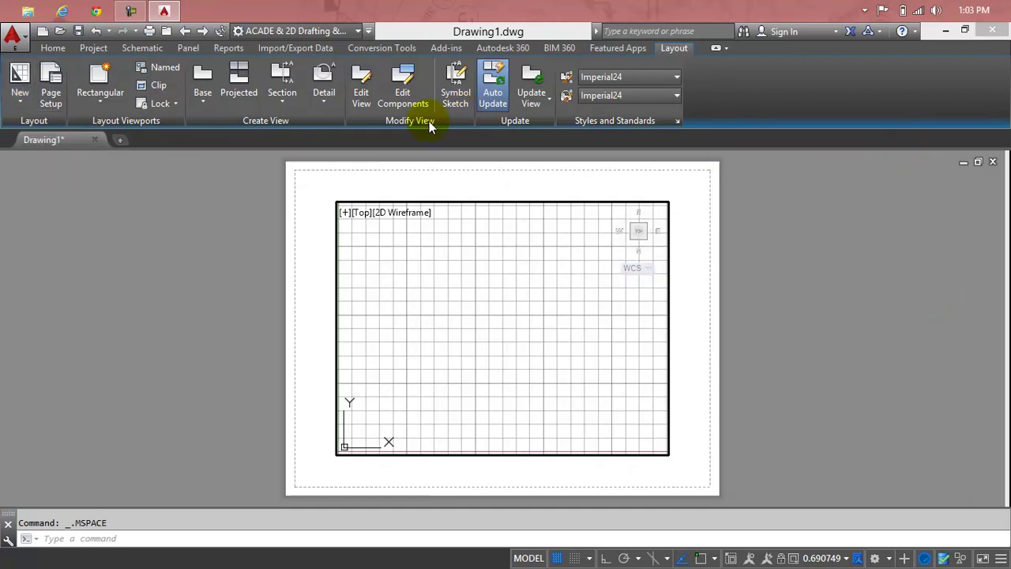
- Discard Drawing1 without saving and begin a new blank Drawing2 from the start page
click(121, 139)
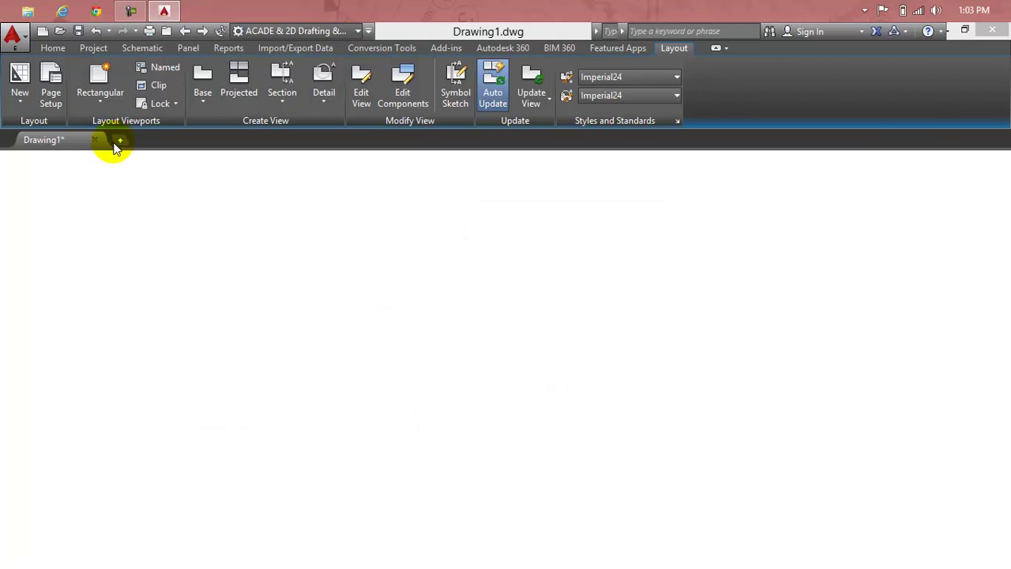
click(100, 138)
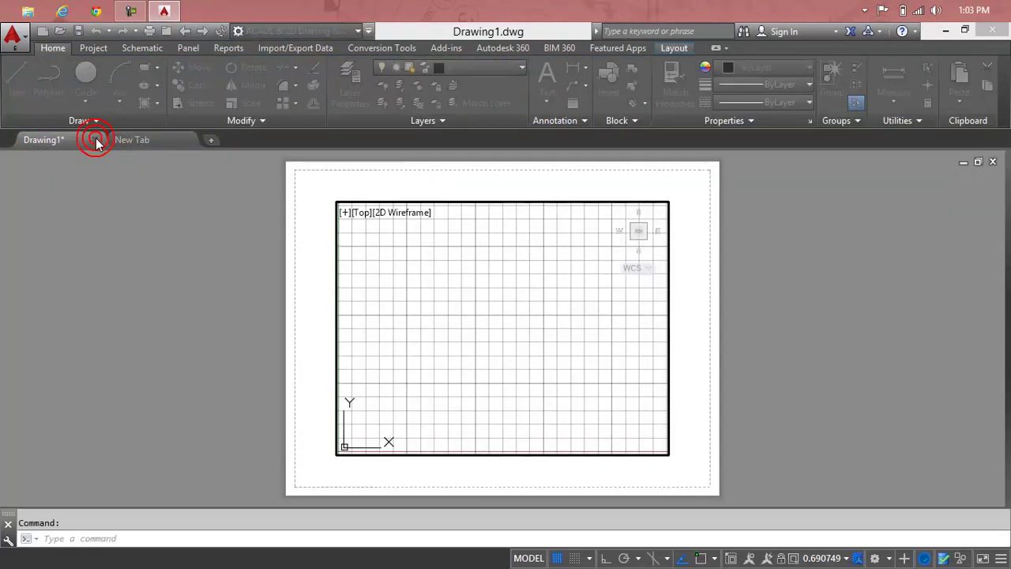
click(512, 335)
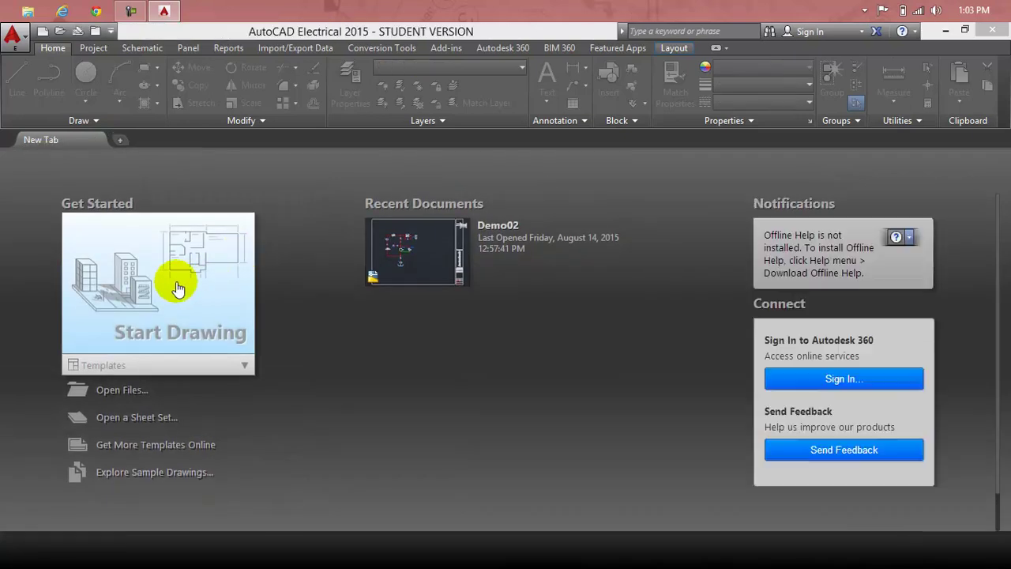
click(197, 274)
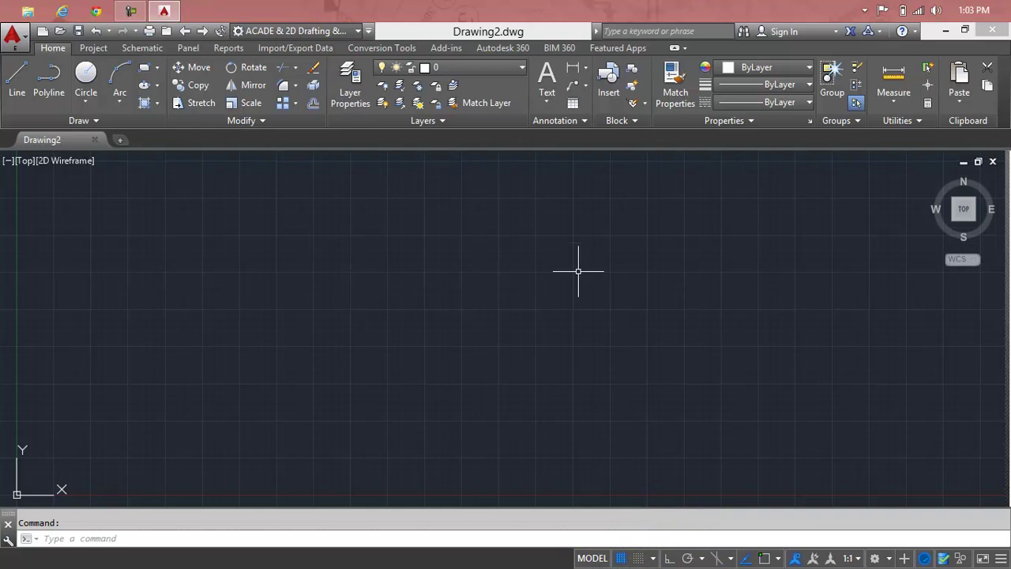
- Review the status-bar snap mode list, then bring up the application menu
click(653, 559)
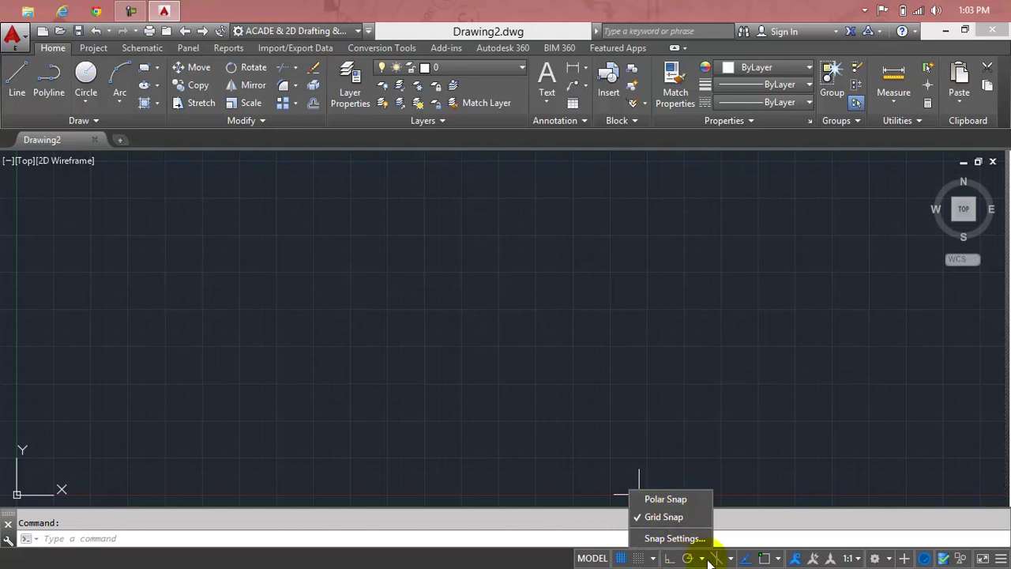
click(690, 462)
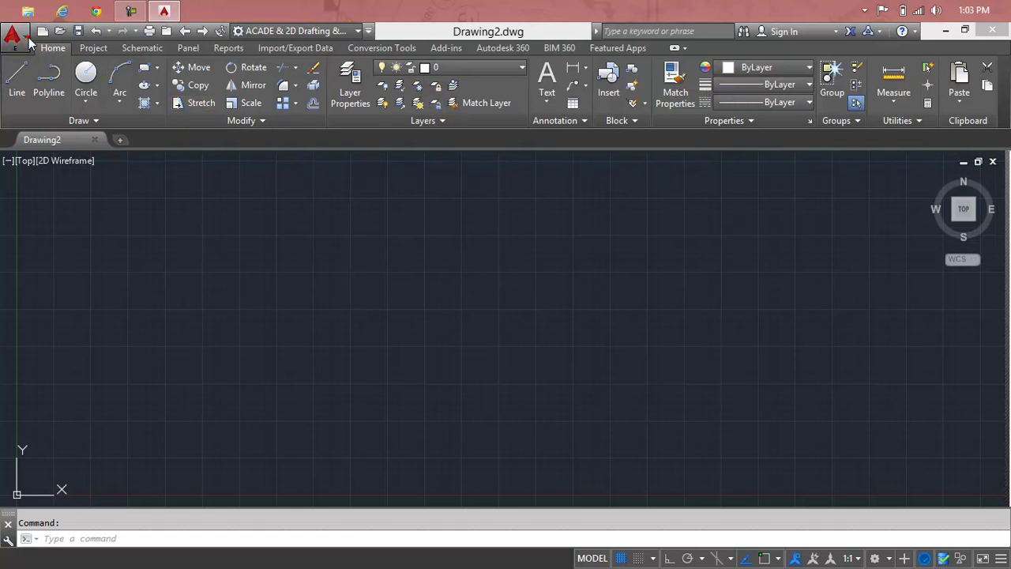
click(14, 35)
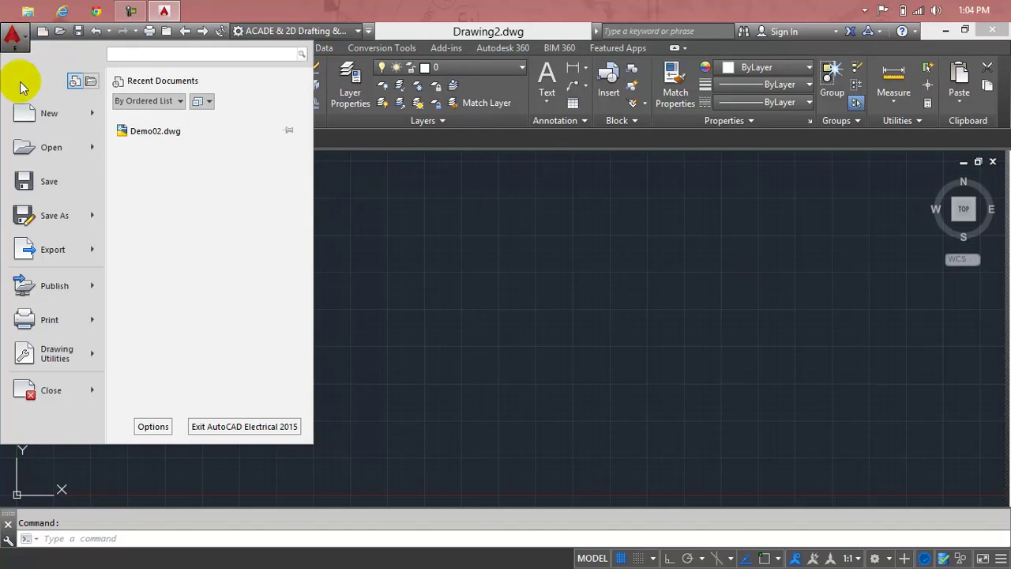
- Apply the Light colour scheme in the Options Display settings
click(152, 426)
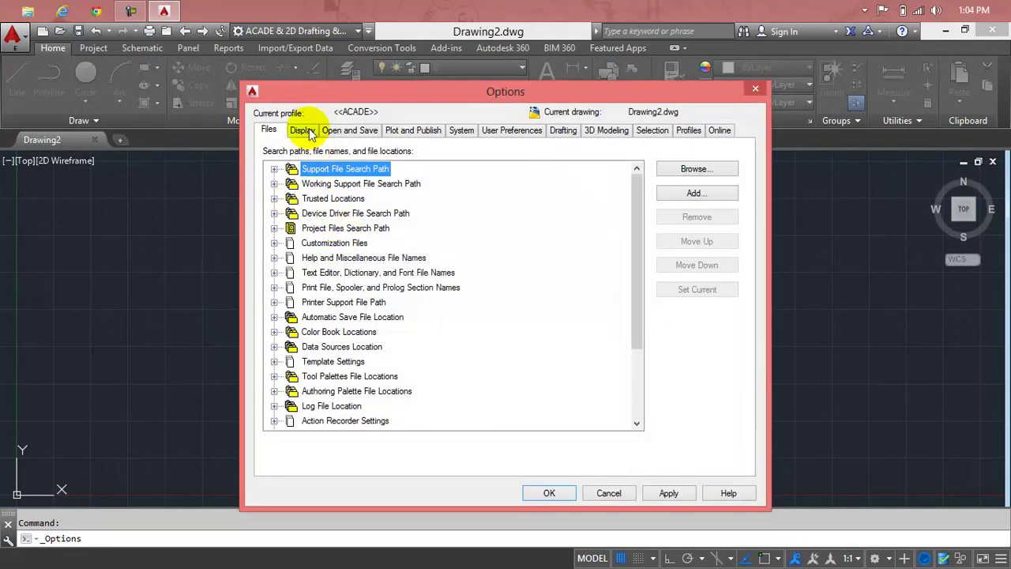
click(308, 131)
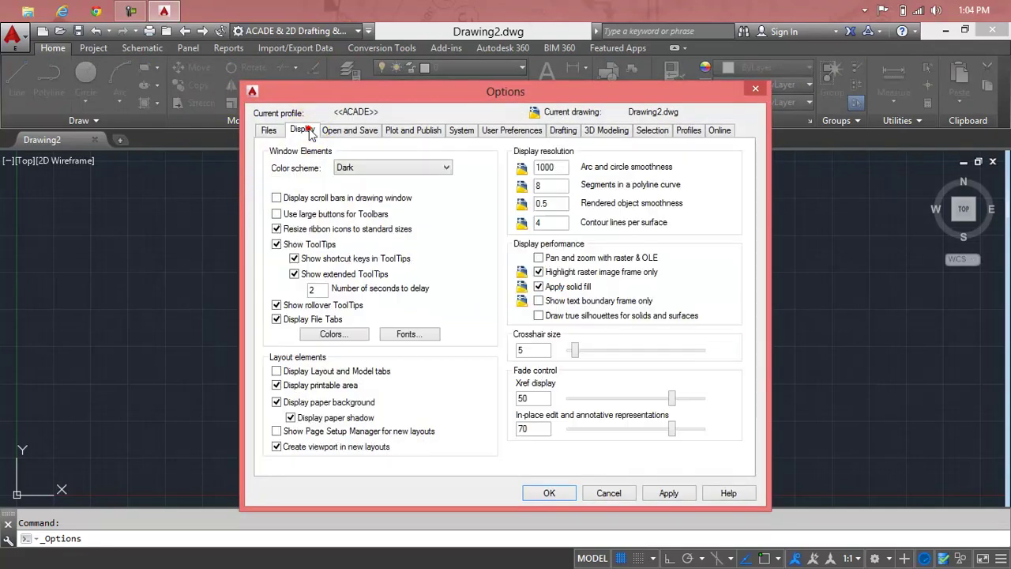
click(352, 168)
click(366, 191)
click(660, 492)
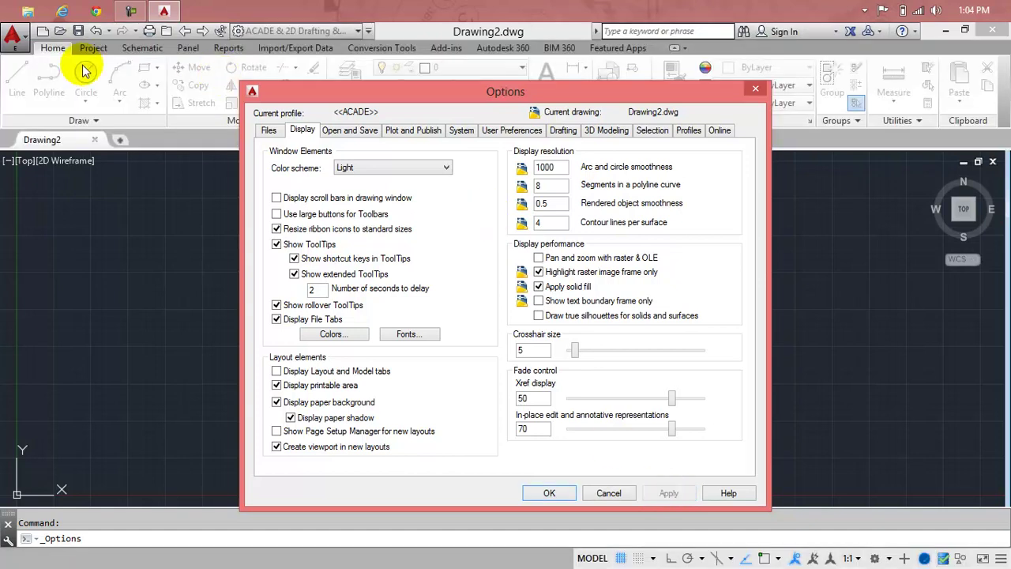
- Switch the colour scheme back to Dark, apply it, and close Options
click(383, 171)
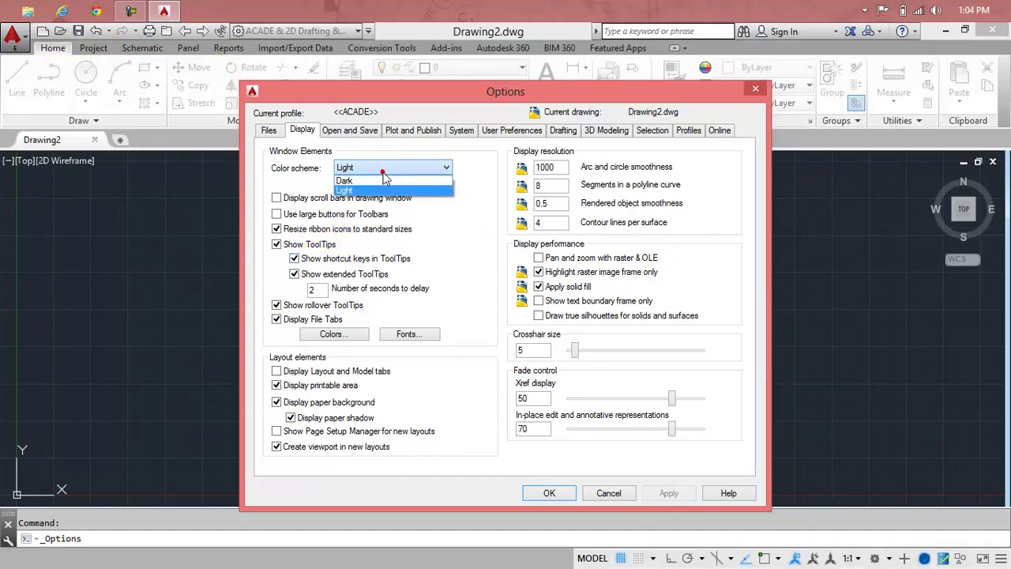
click(372, 181)
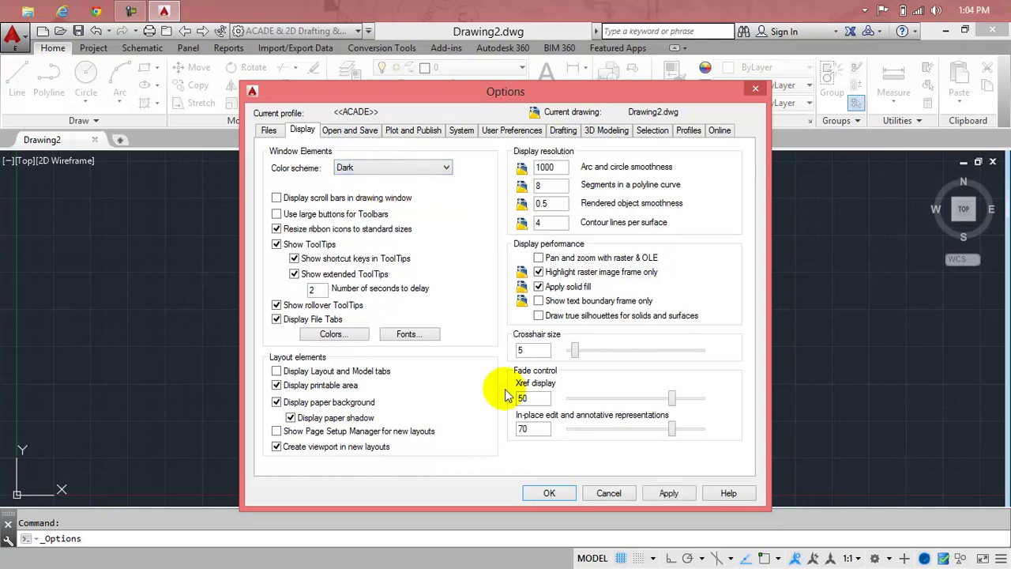
click(671, 493)
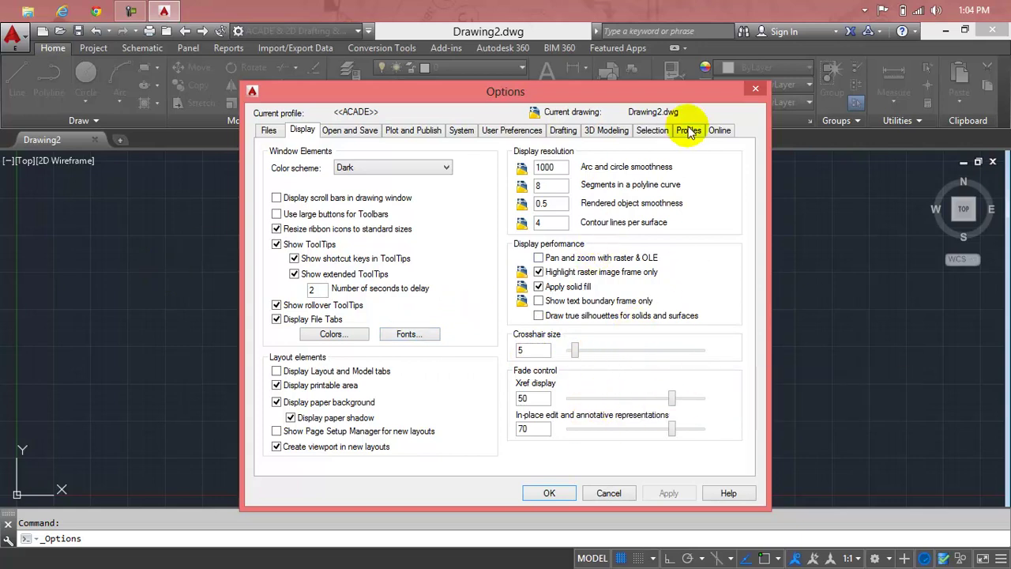
click(755, 89)
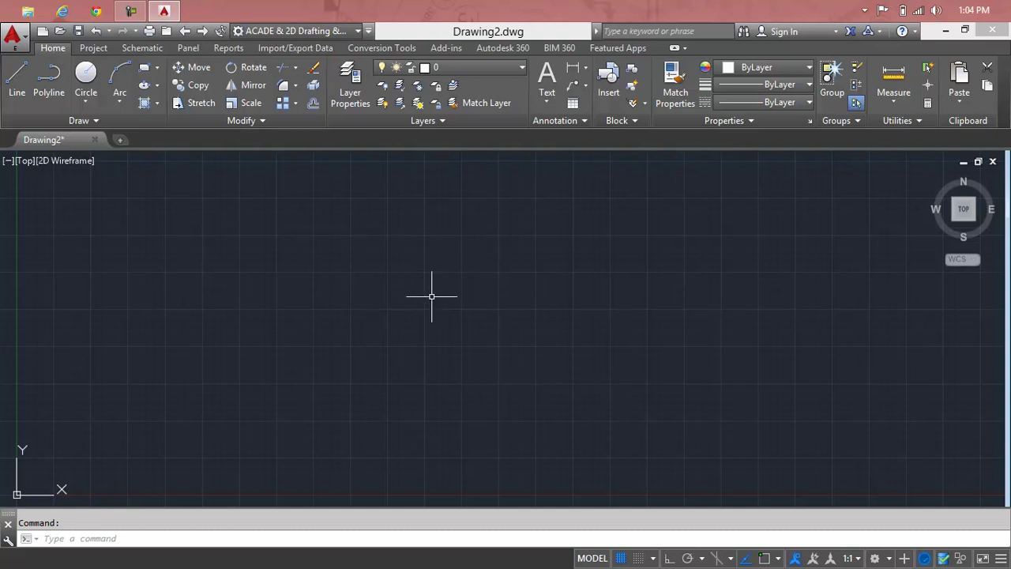
click(777, 559)
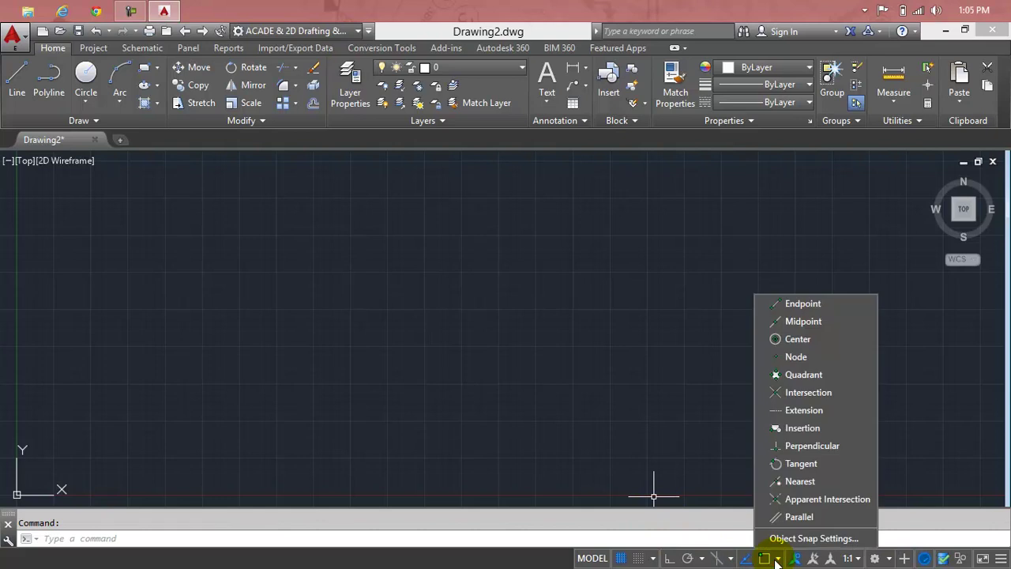
click(778, 558)
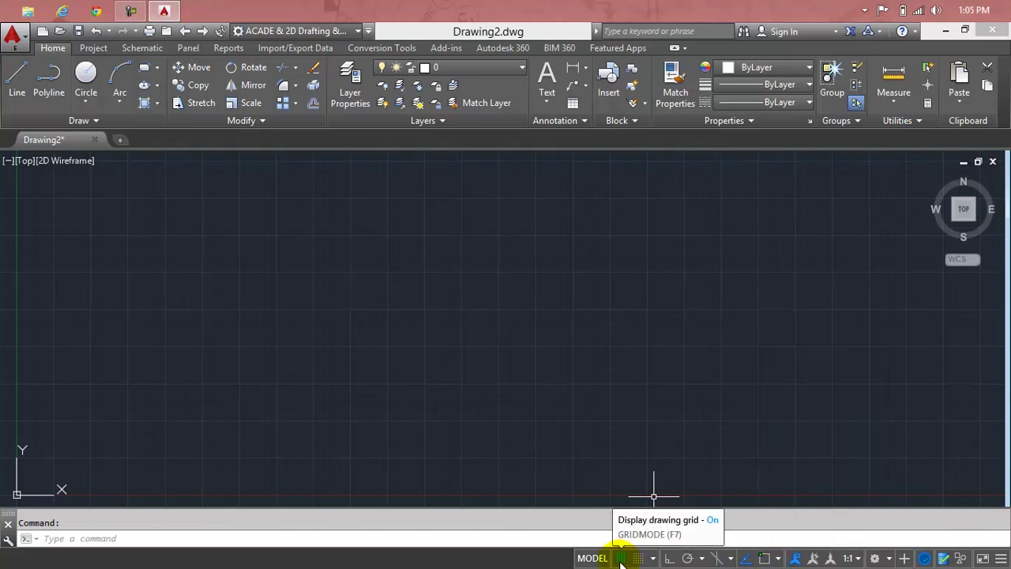
click(621, 559)
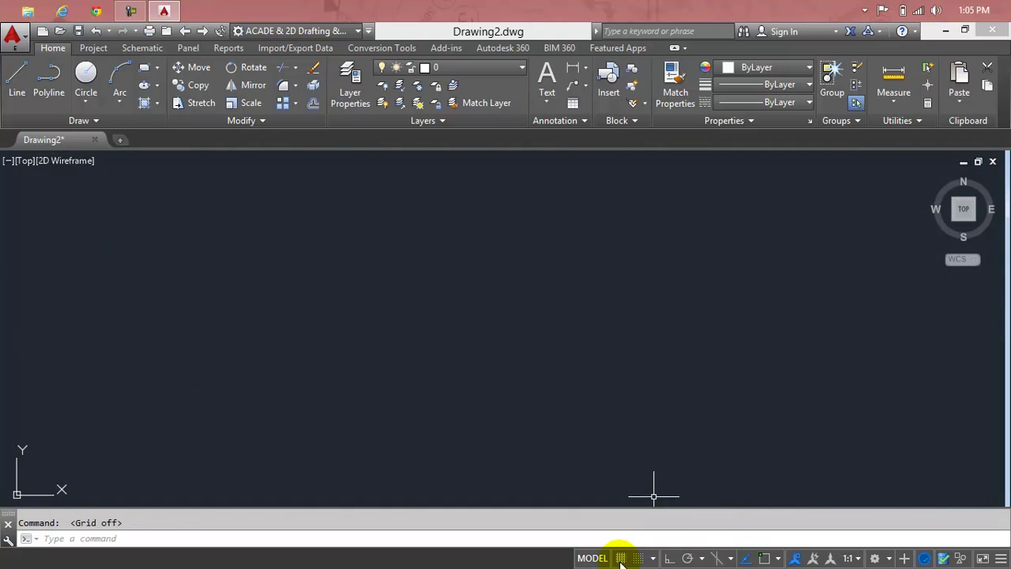
click(623, 559)
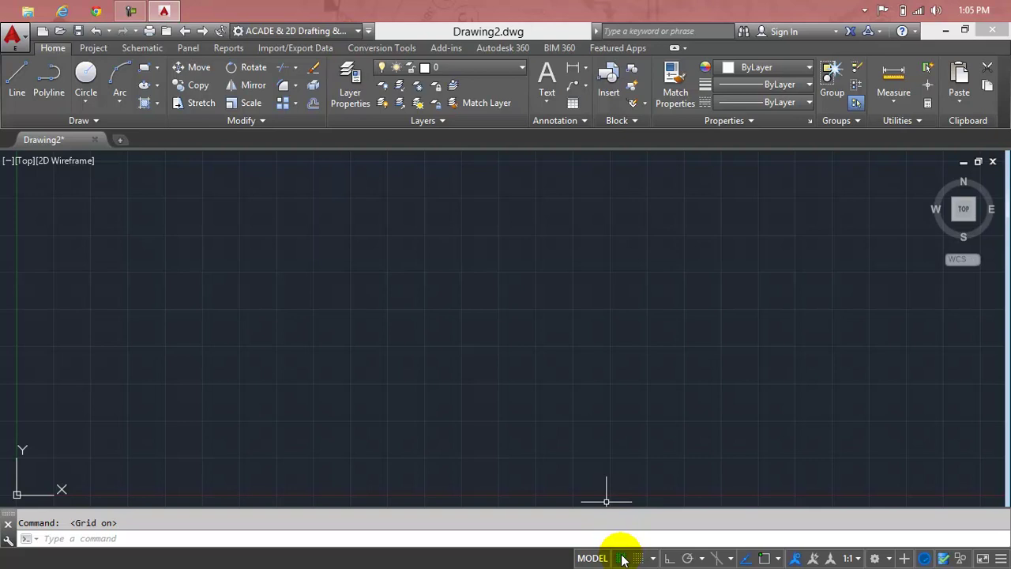